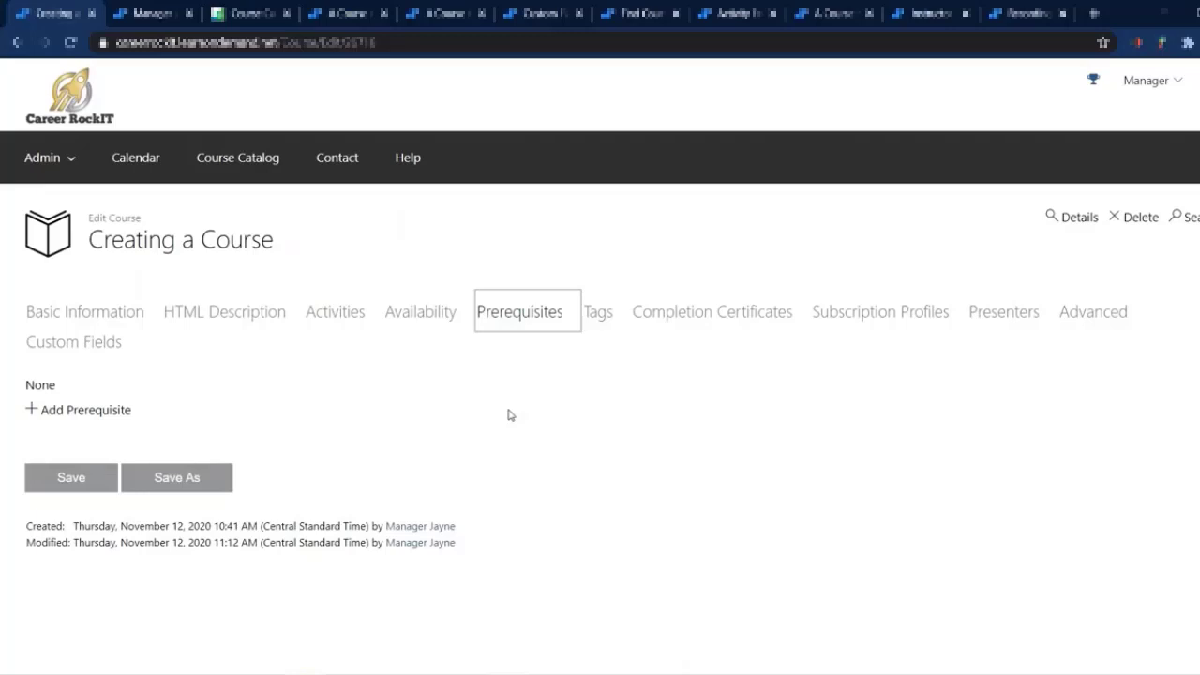
# Step: Add the course "Did you Know?" Demos - Webinar Registration as a prerequisite of the course
pyautogui.click(102, 409)
pyautogui.click(220, 267)
pyautogui.click(405, 396)
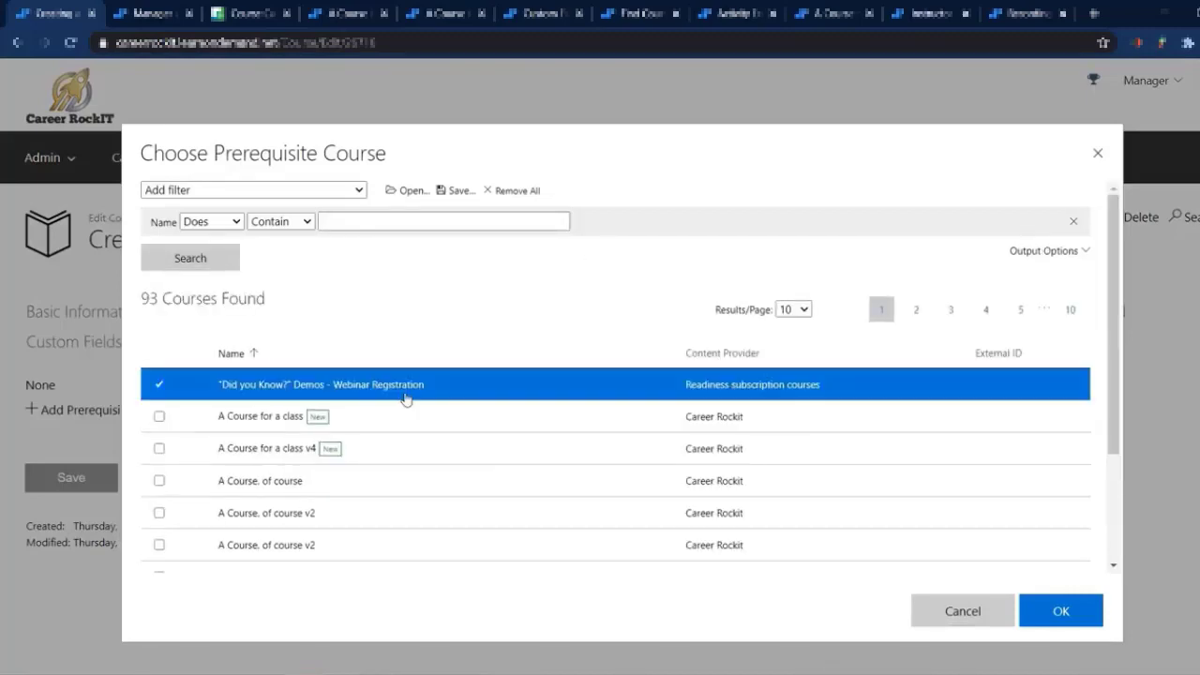
pyautogui.click(1062, 611)
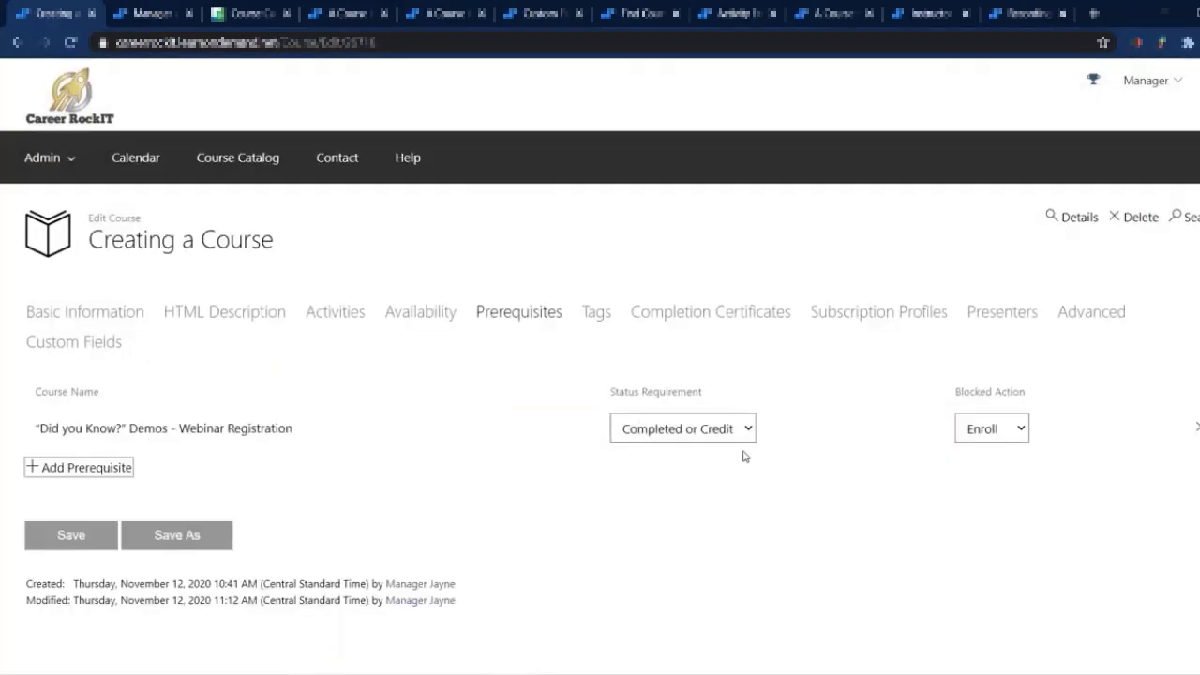
# Step: Set the prerequisite's status requirement to Started and its blocked action to Launch
pyautogui.moveTo(614, 397)
pyautogui.mouseDown()
pyautogui.moveTo(745, 375)
pyautogui.moveTo(614, 392)
pyautogui.mouseUp()
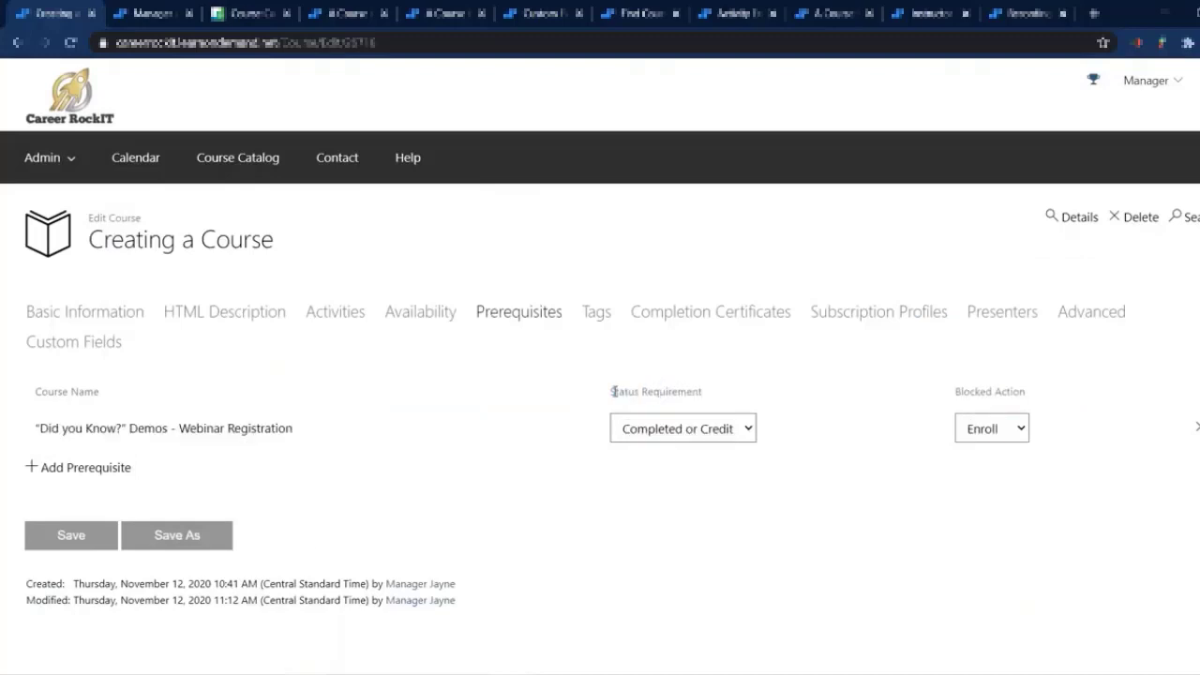
pyautogui.click(750, 432)
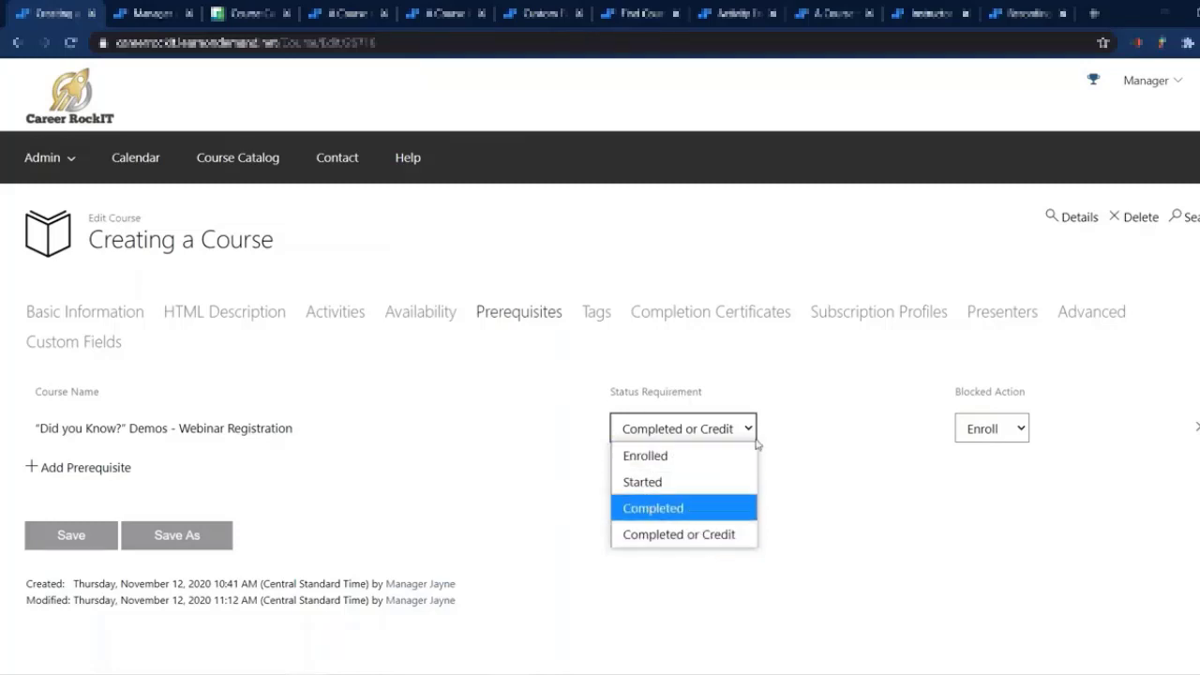
pyautogui.click(711, 490)
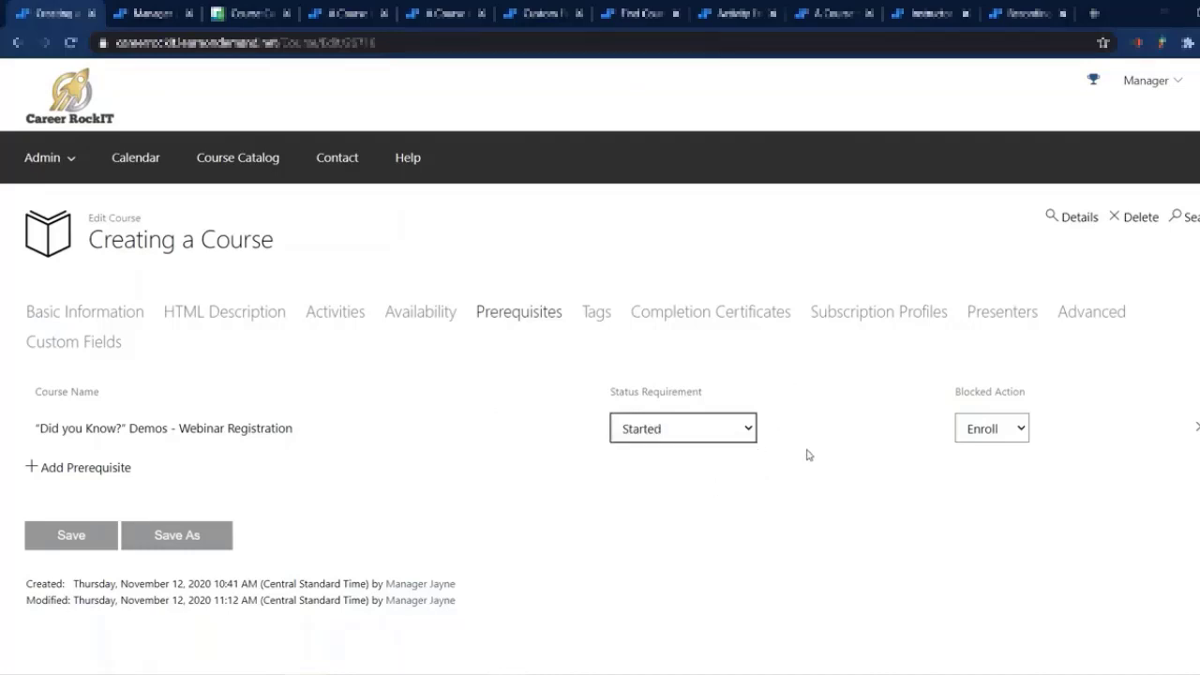
pyautogui.click(1017, 429)
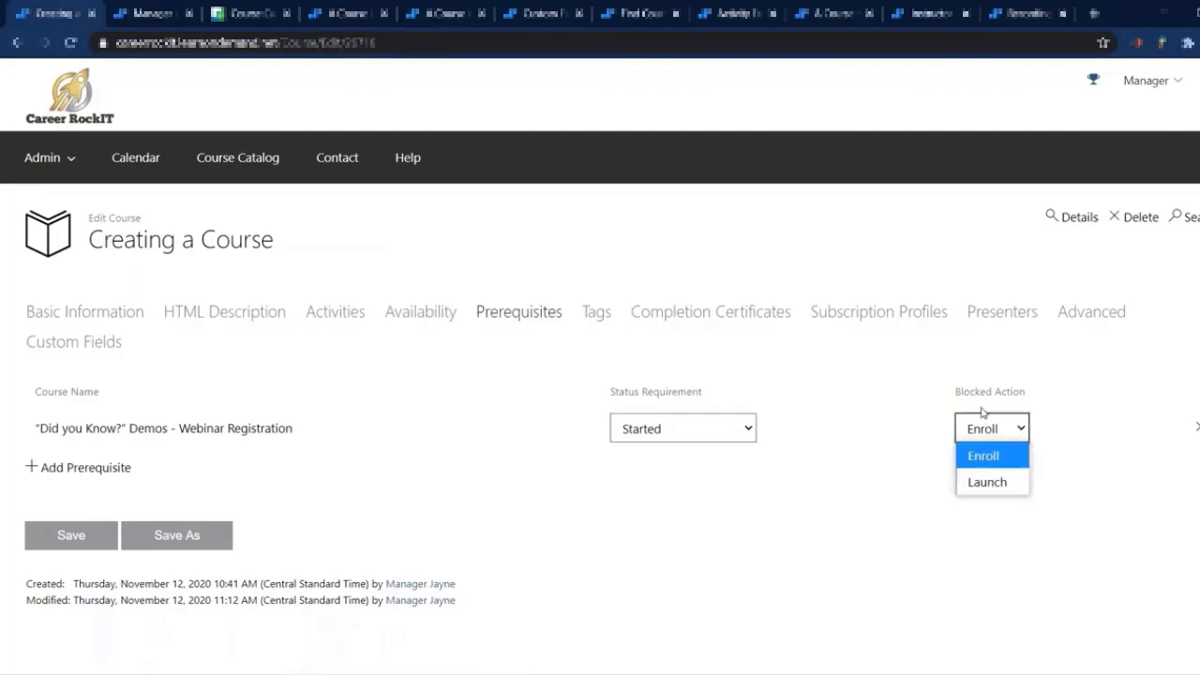
pyautogui.click(1017, 482)
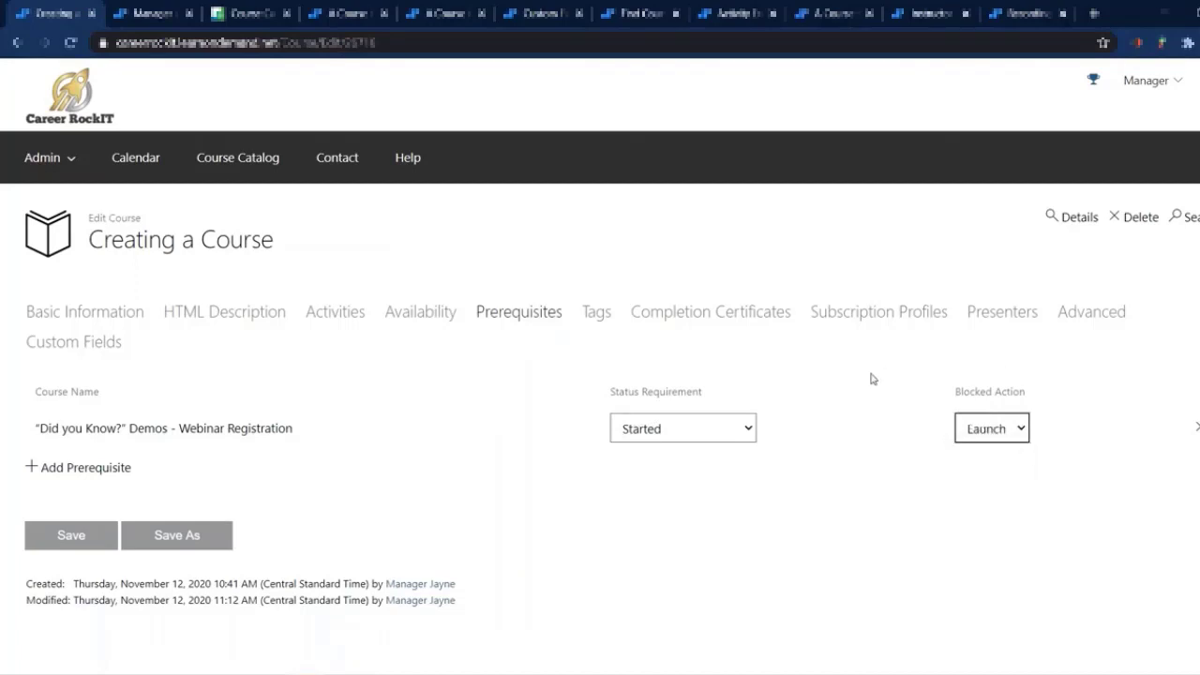
pyautogui.click(484, 435)
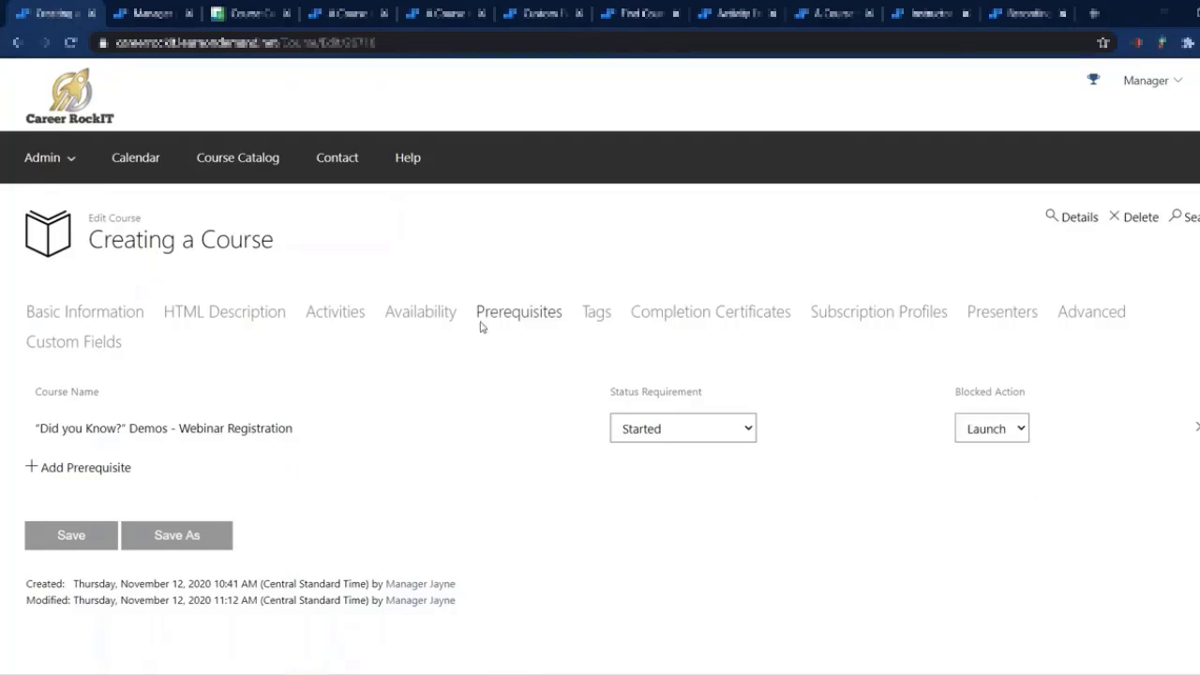
# Step: Check the tag filters in the Challenge Labs catalog and tag the course with the product Server 2016
pyautogui.click(595, 319)
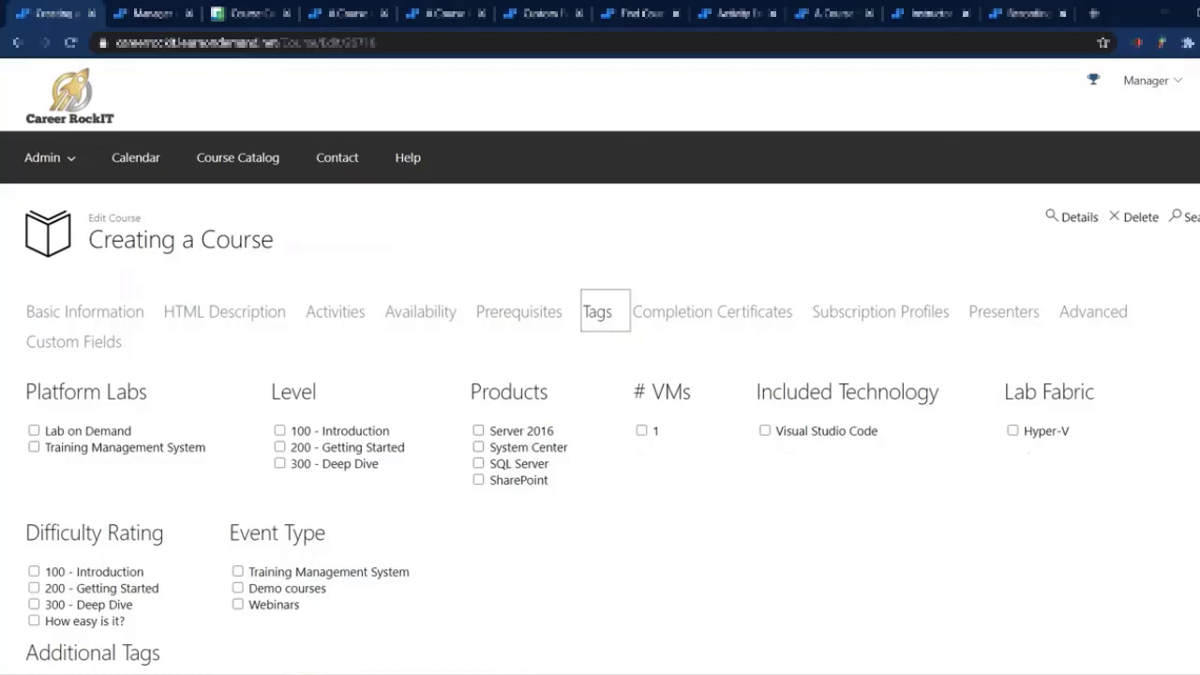
pyautogui.click(227, 19)
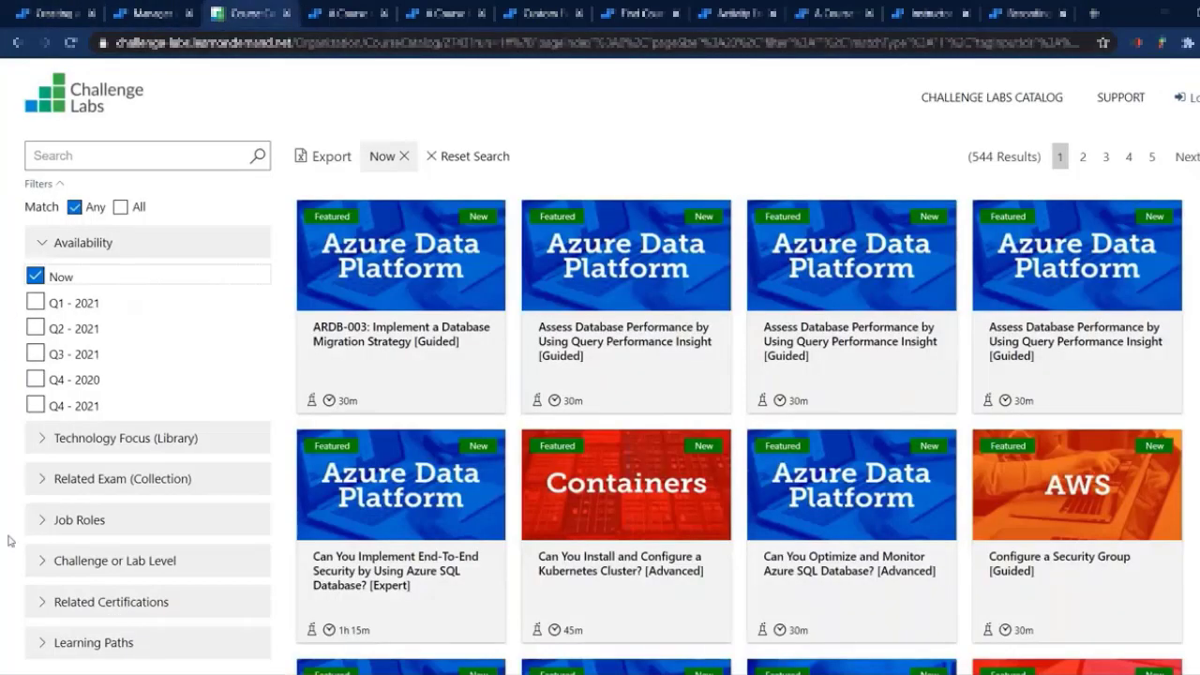
pyautogui.click(42, 16)
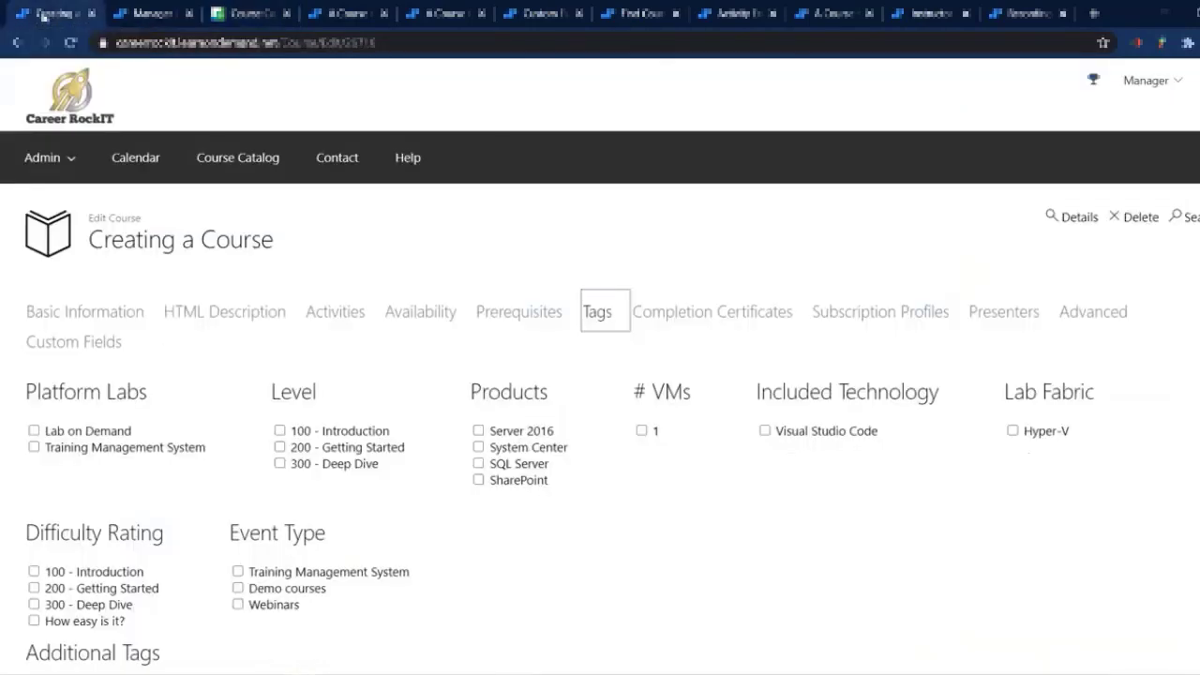
pyautogui.click(505, 433)
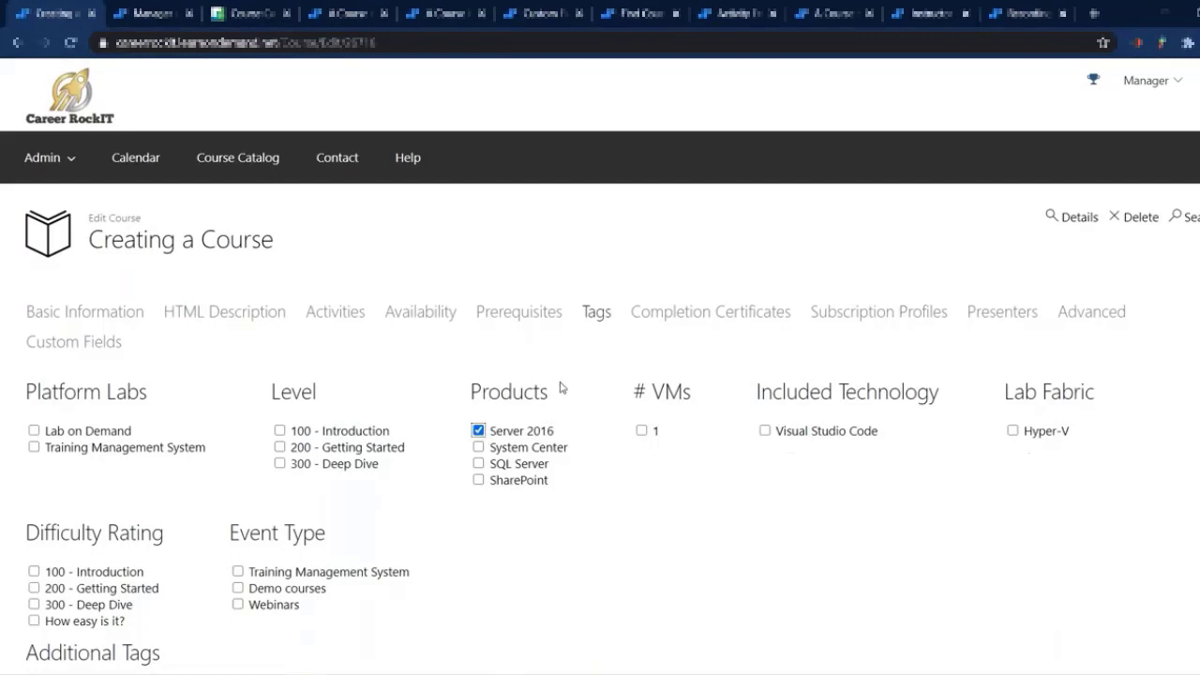
# Step: Filter the Challenge Labs catalog by the additional availability Q4 - 2020 and return to the course being edited
pyautogui.click(242, 15)
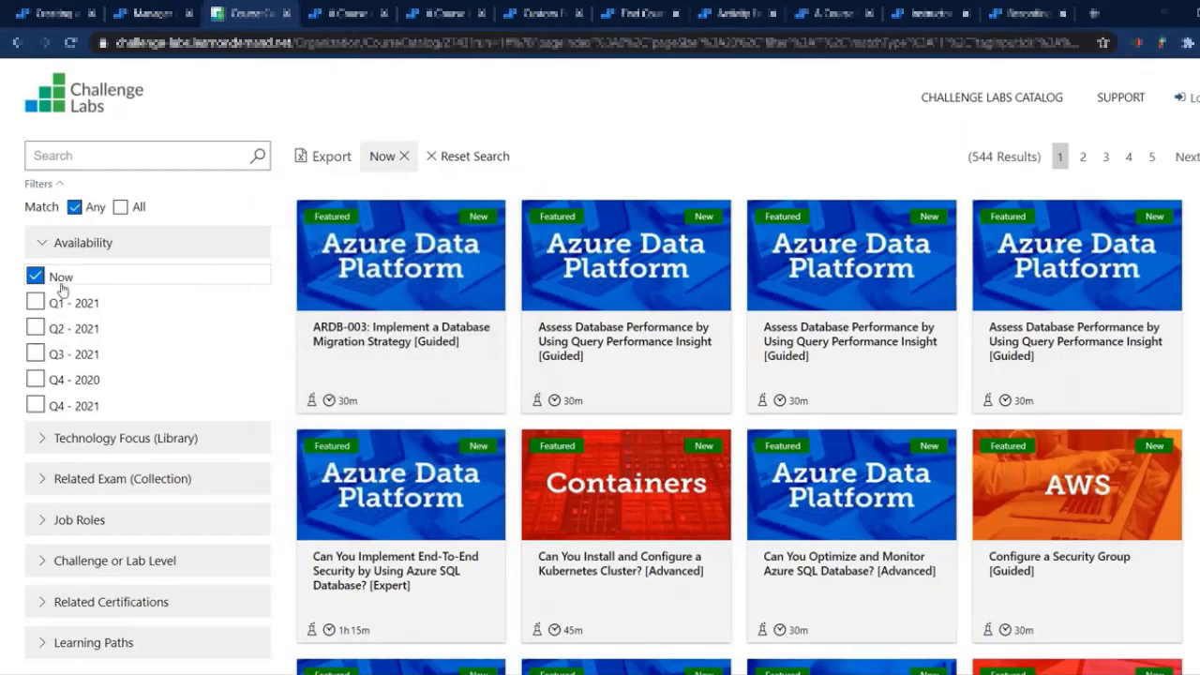
pyautogui.click(75, 383)
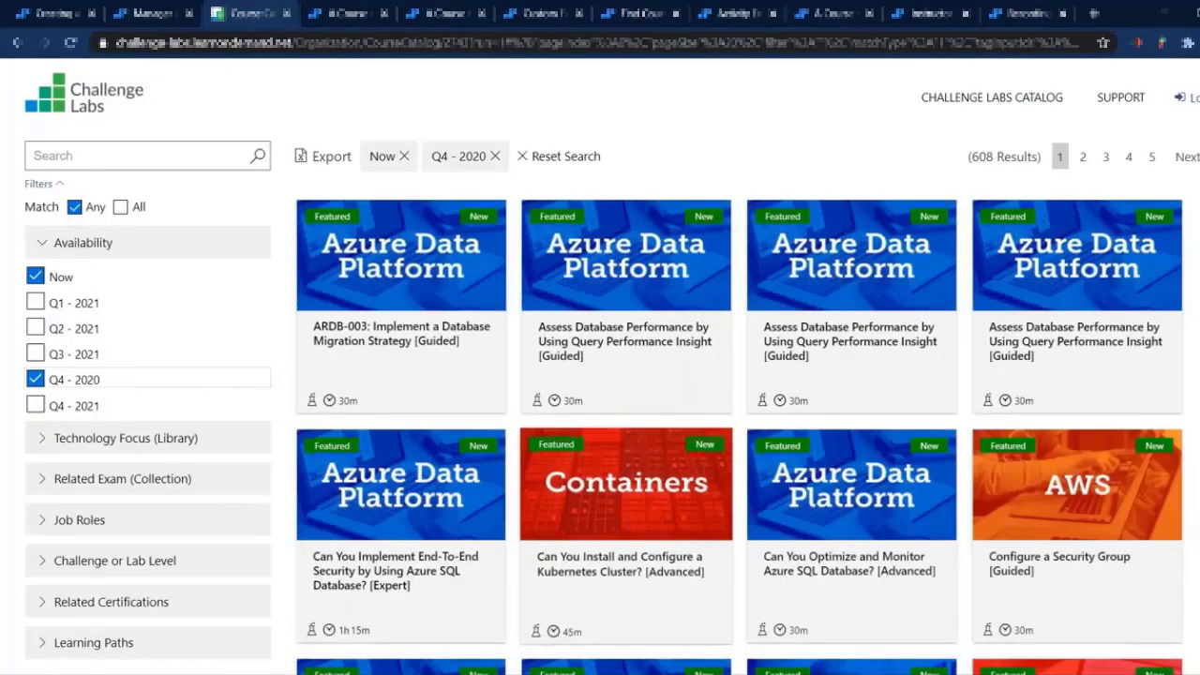
pyautogui.moveTo(416, 386)
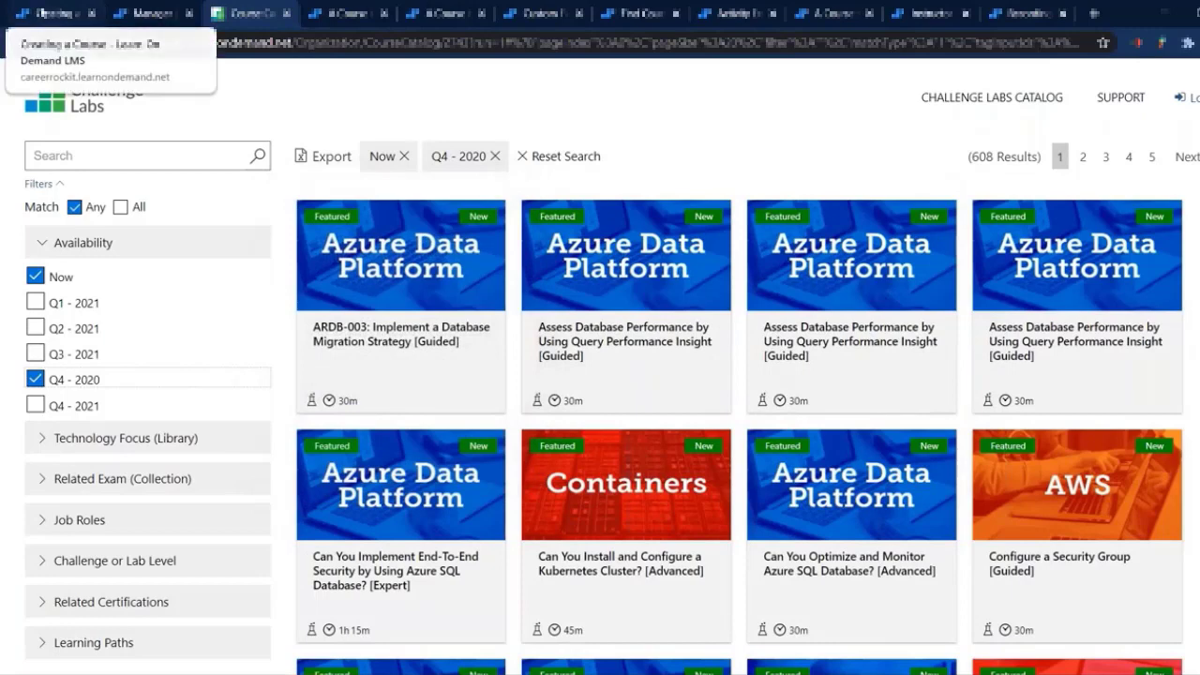
pyautogui.click(56, 13)
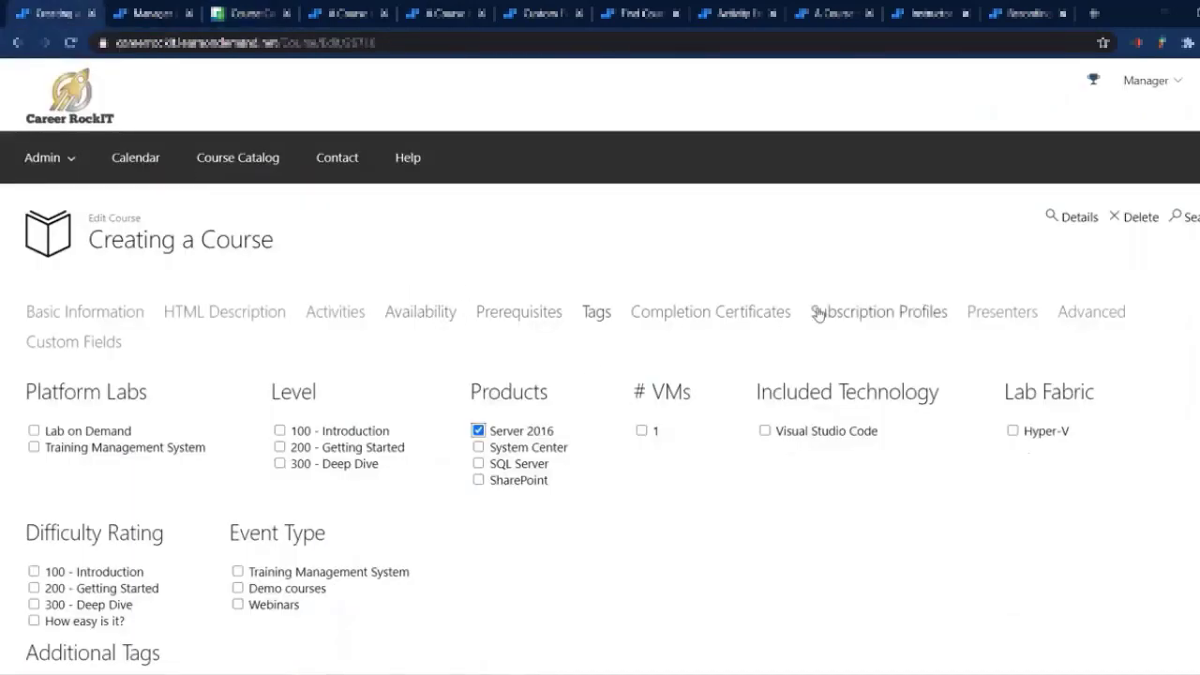
# Step: Examine the course's completion certificate and subscription profile settings
pyautogui.click(775, 313)
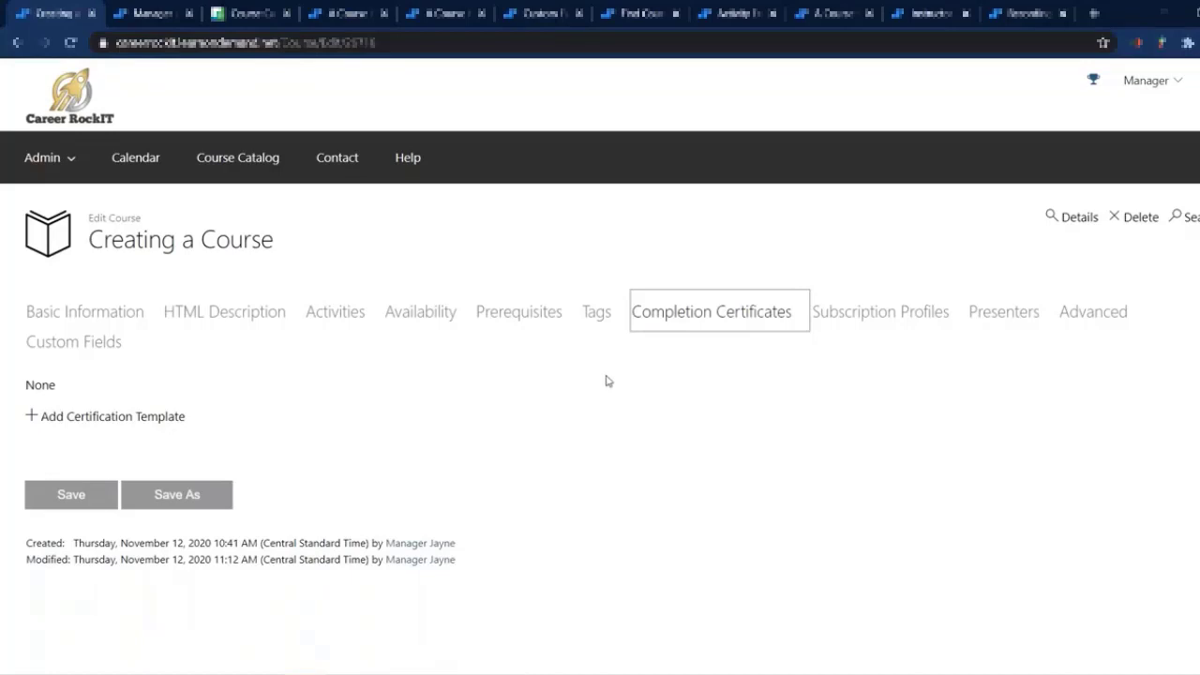
pyautogui.click(795, 351)
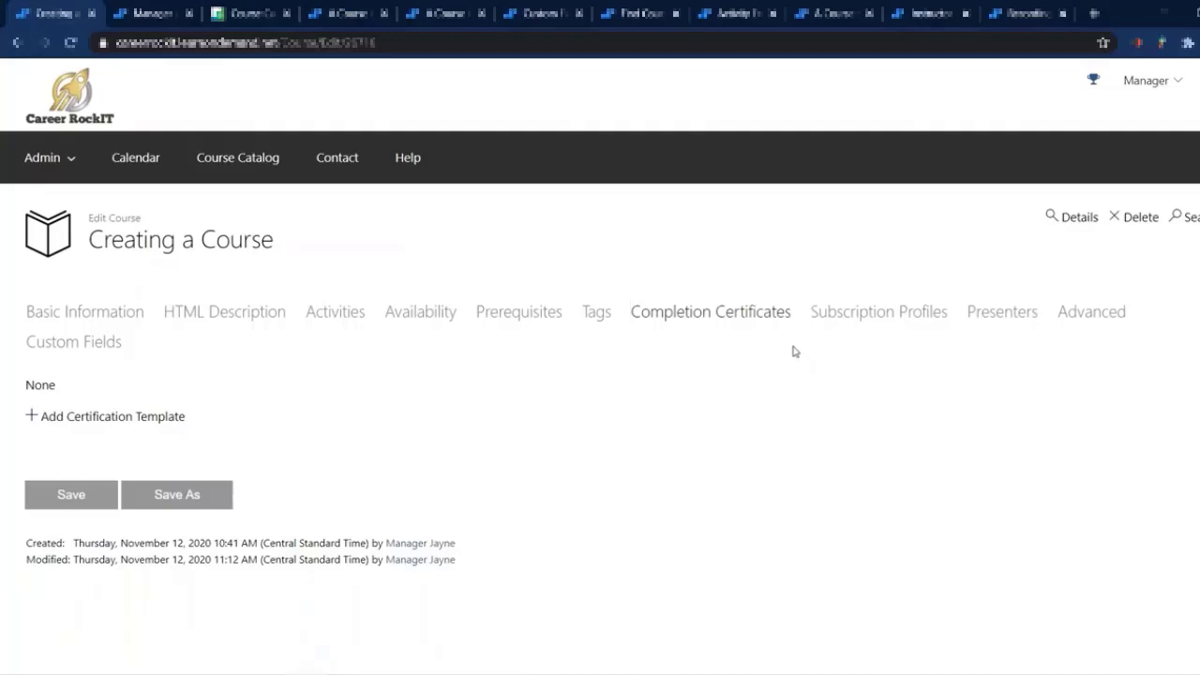
pyautogui.click(849, 323)
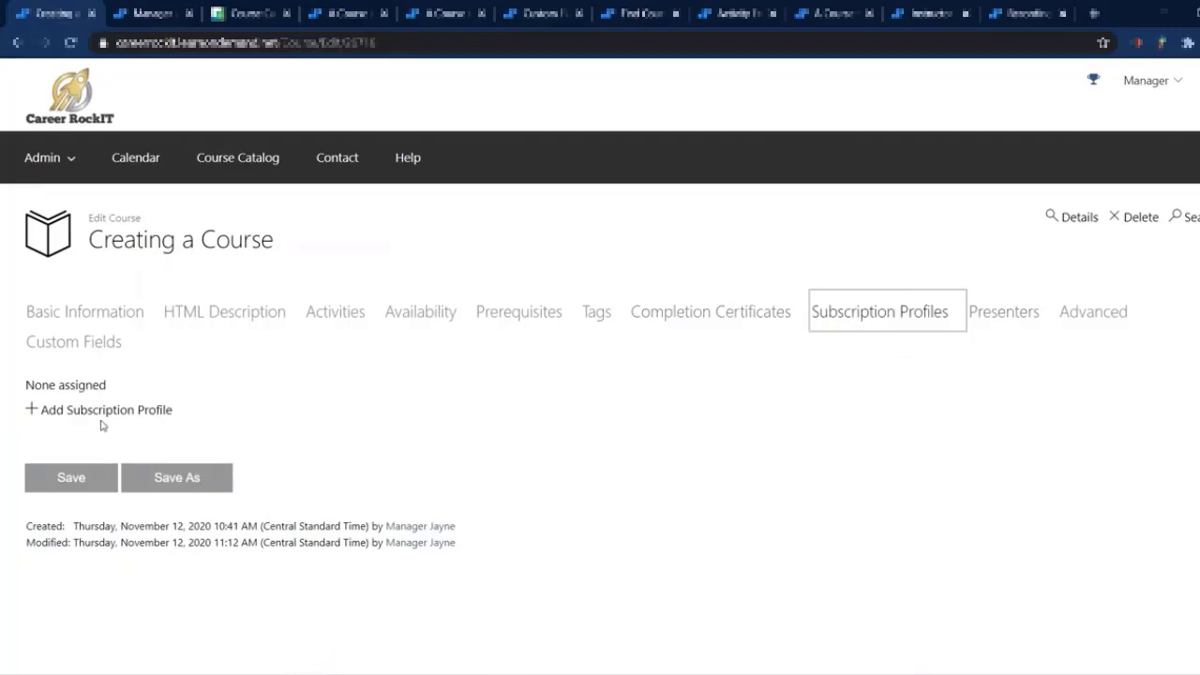
pyautogui.click(242, 416)
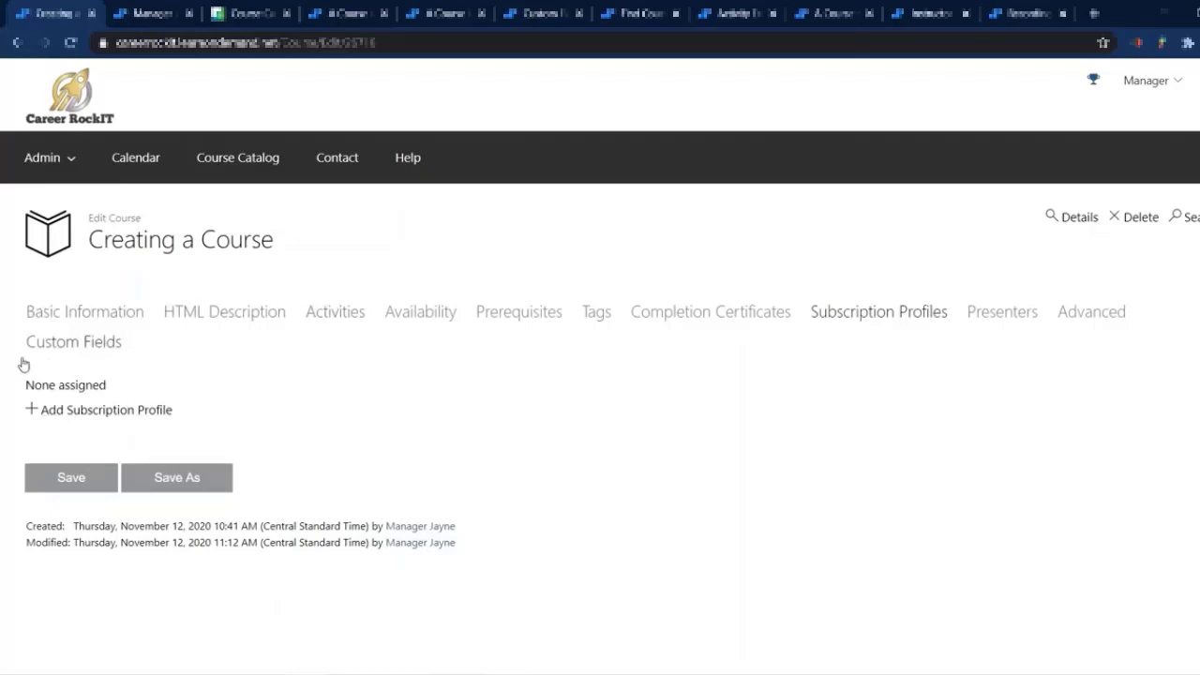
# Step: Examine the course's presenter settings and how a presenter is introduced on the details page of A Course for a class
pyautogui.click(998, 315)
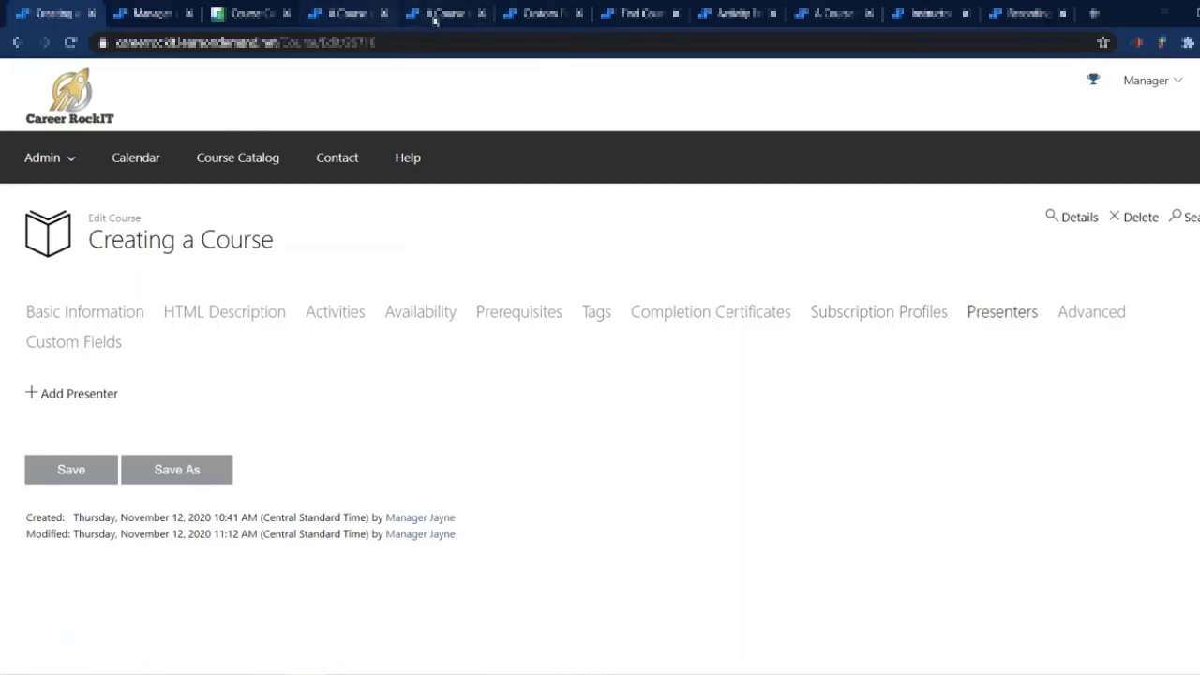
pyautogui.click(349, 15)
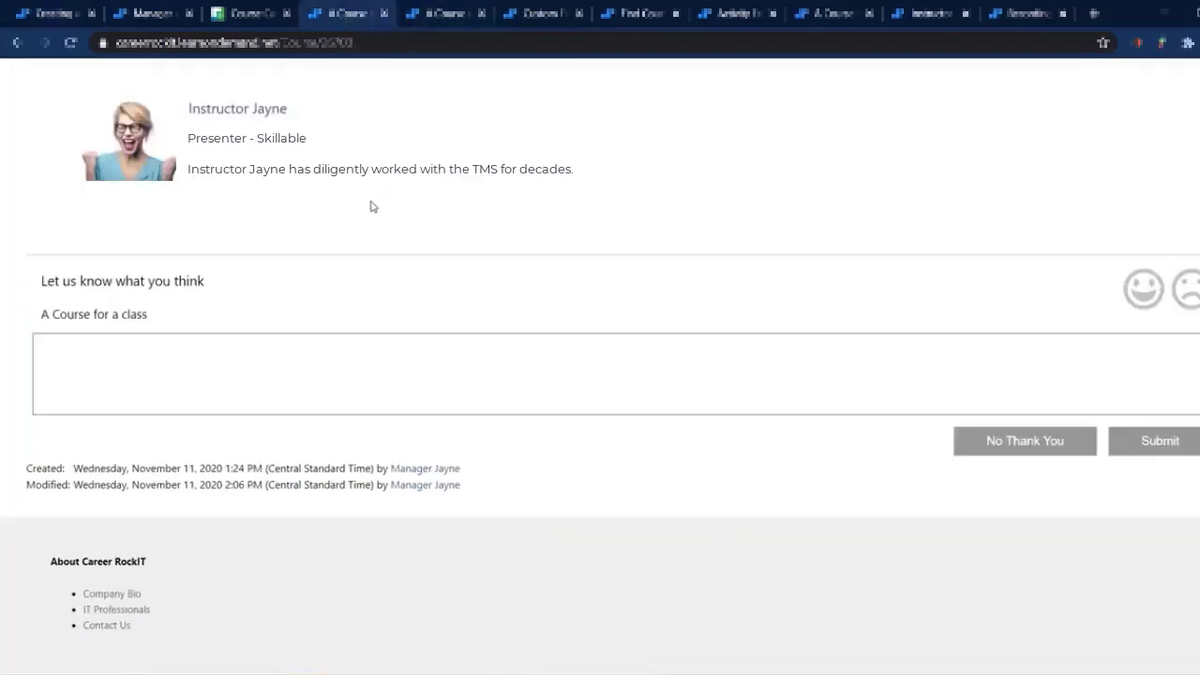
pyautogui.scroll(3, 372, 206)
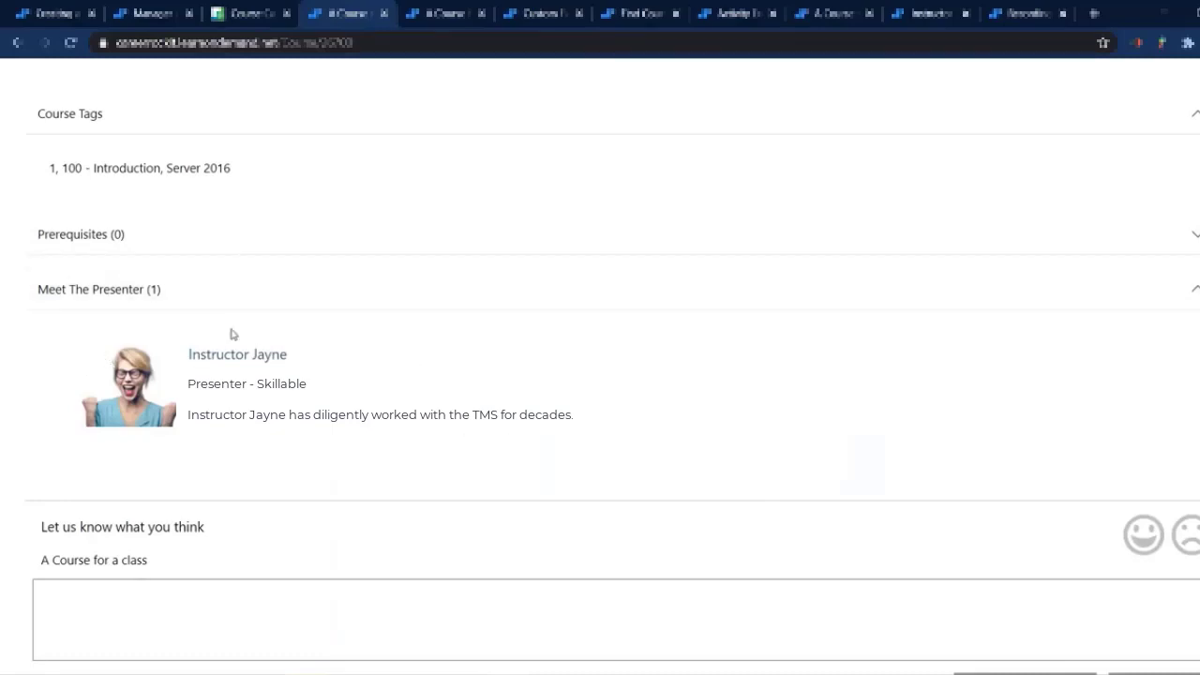
pyautogui.click(45, 13)
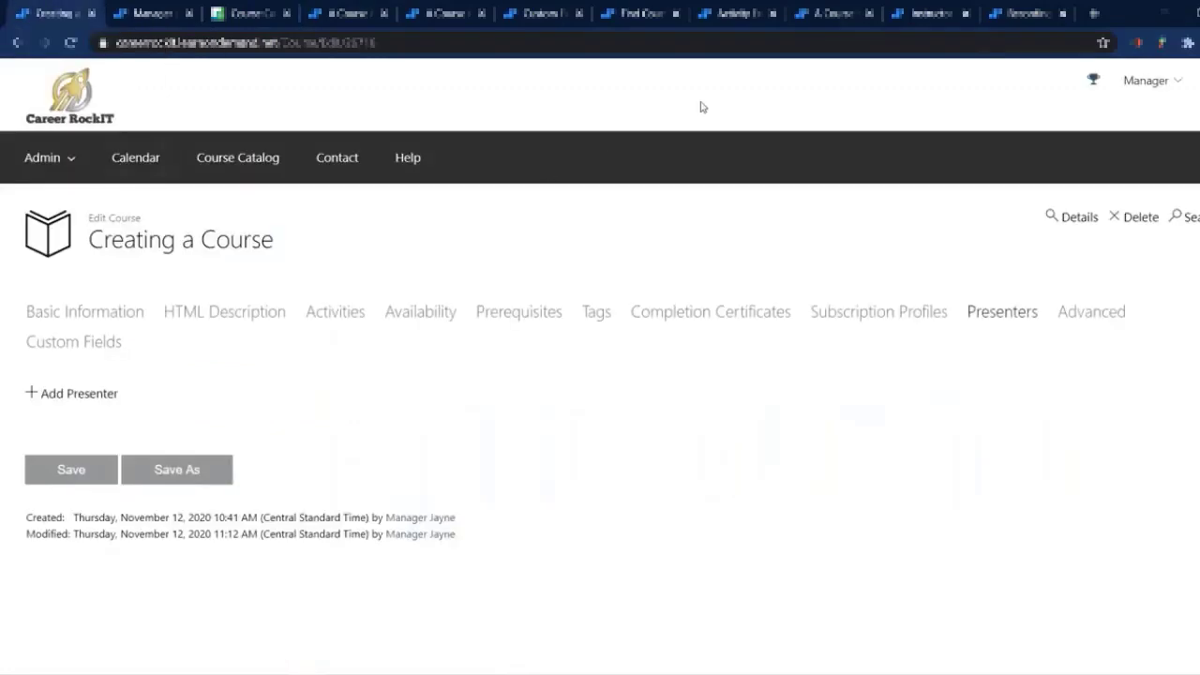
# Step: Open the instructor's user profile for editing and examine the Has Bio option and the bio details
pyautogui.click(924, 15)
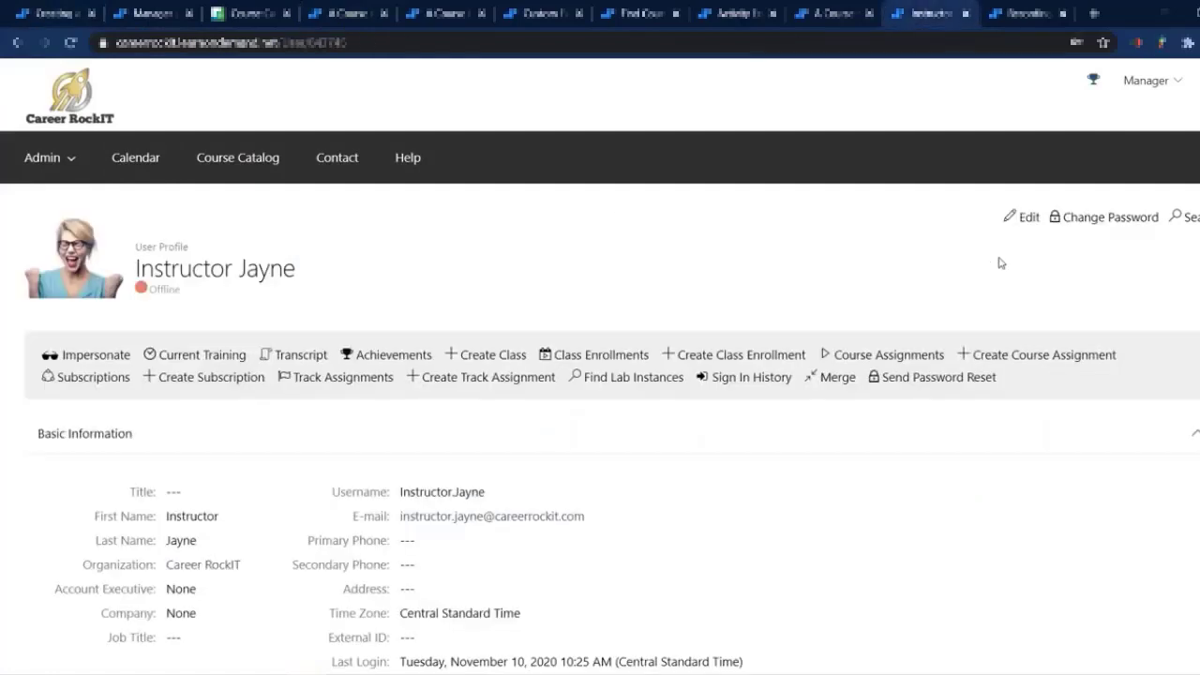
pyautogui.click(1026, 229)
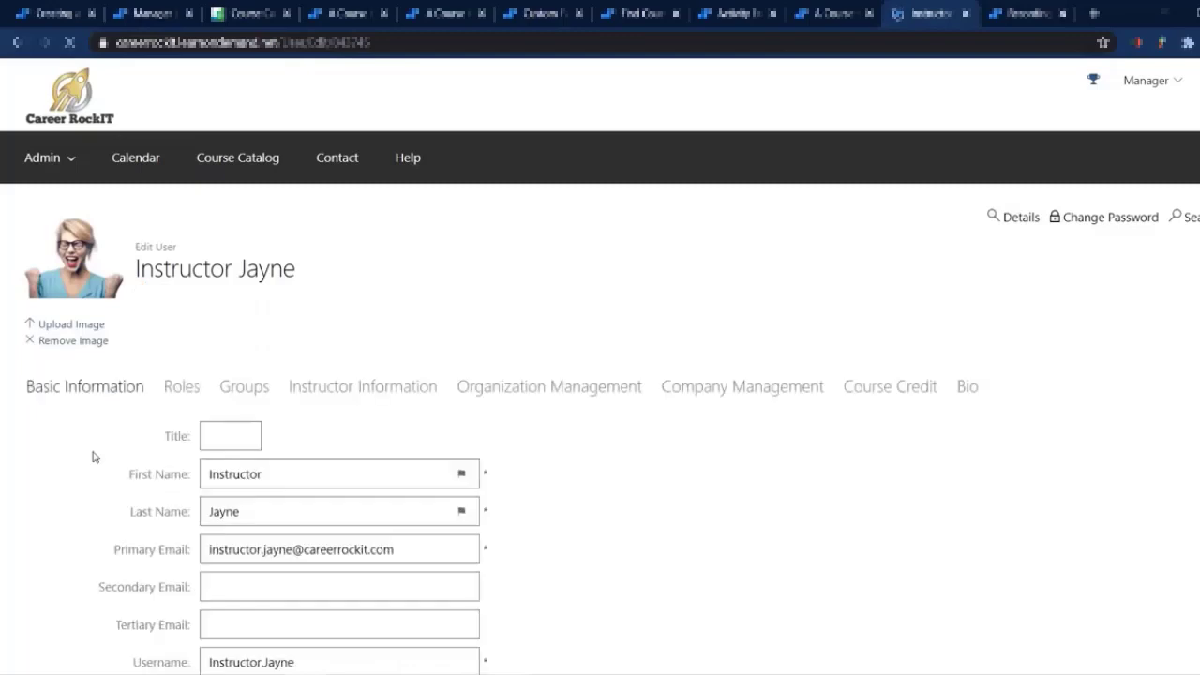
pyautogui.scroll(-10, 93, 457)
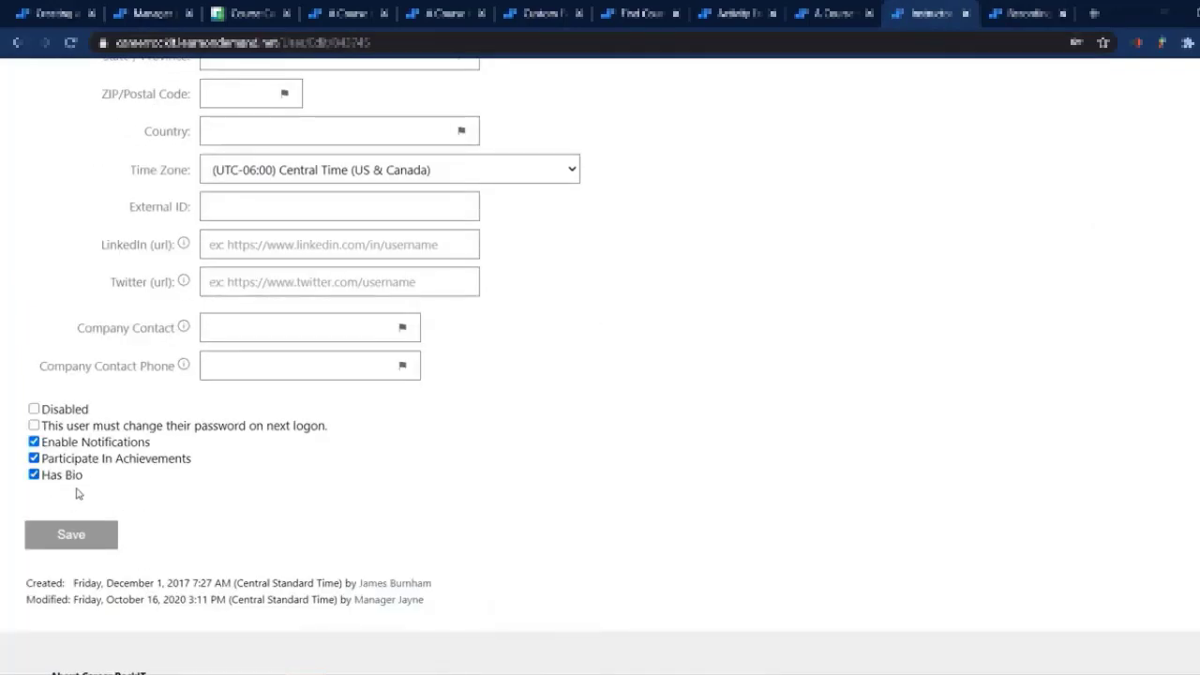
pyautogui.scroll(5, 477, 429)
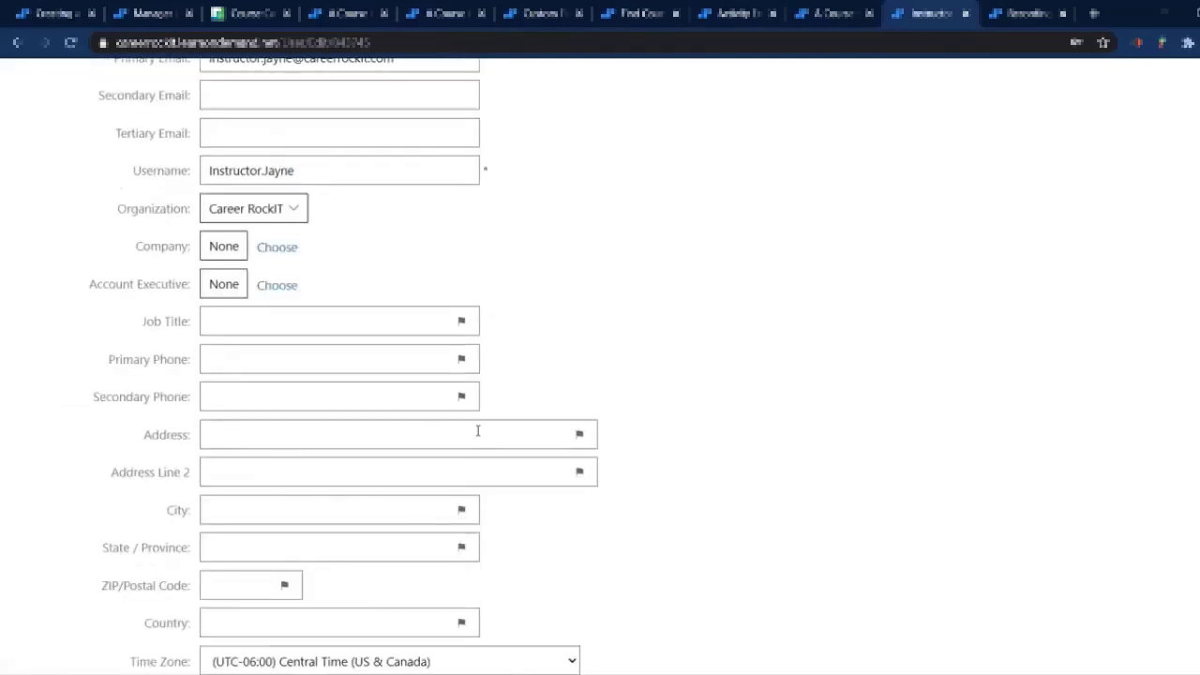
pyautogui.scroll(5, 995, 325)
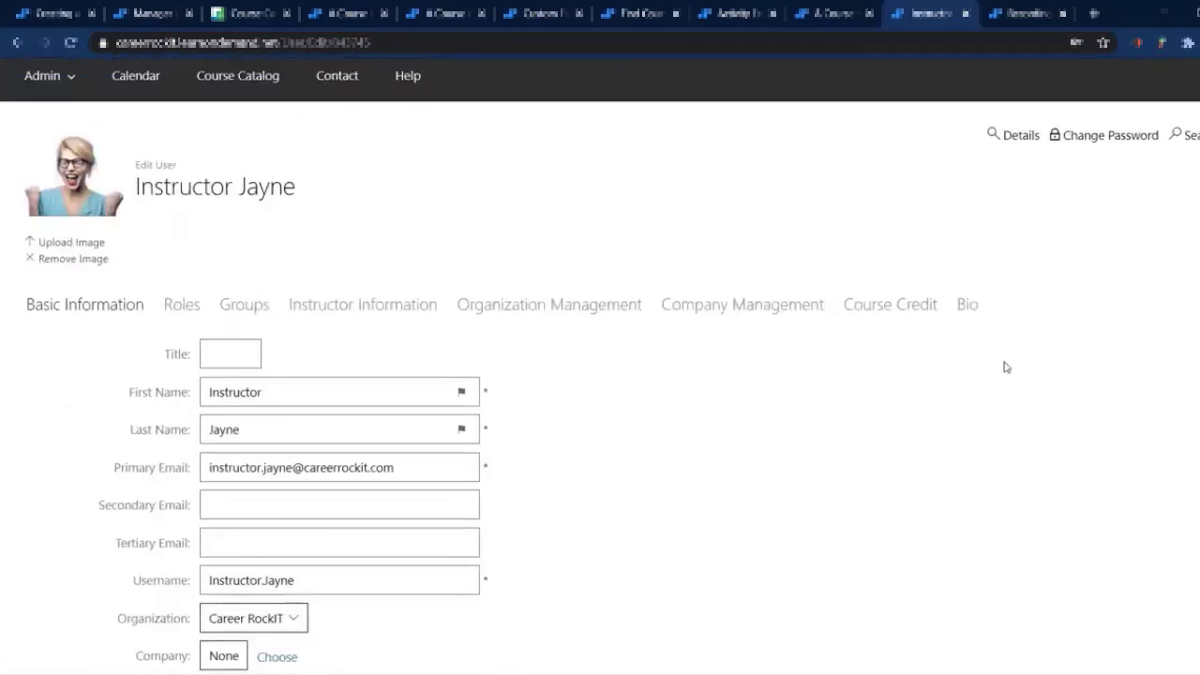
pyautogui.click(967, 305)
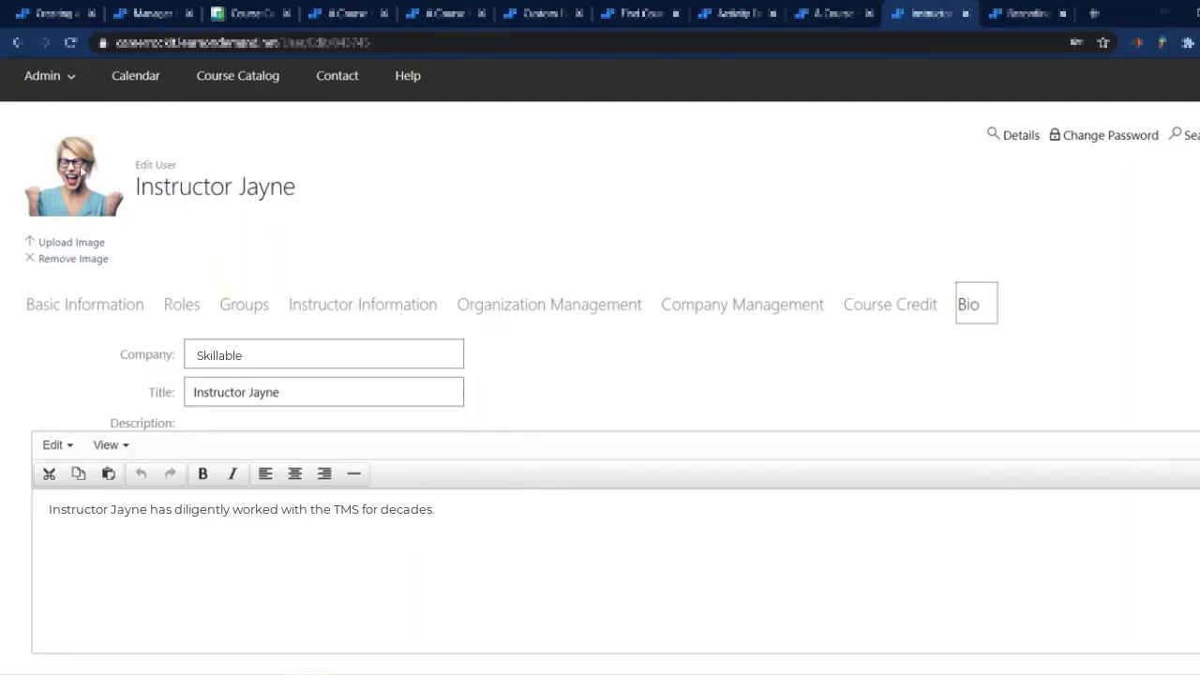
# Step: Examine the sample course's calendar color setting and how course colors show in the Career RockIT calendar for April 2021
pyautogui.click(63, 16)
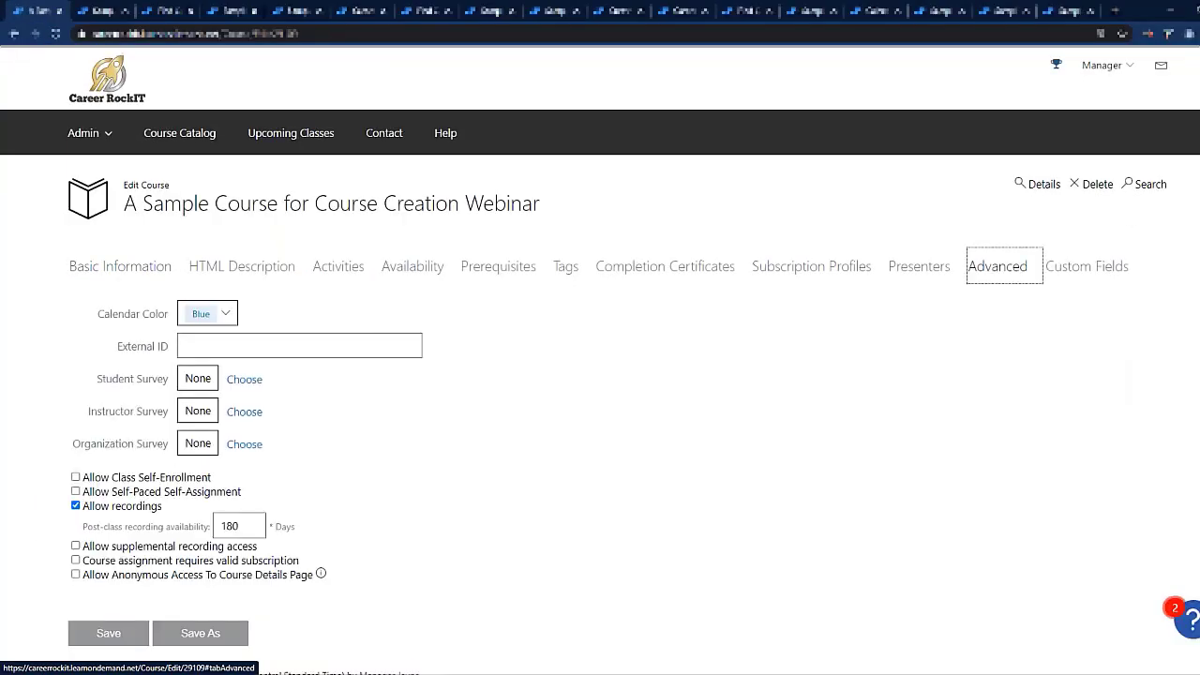
pyautogui.tripleClick(155, 314)
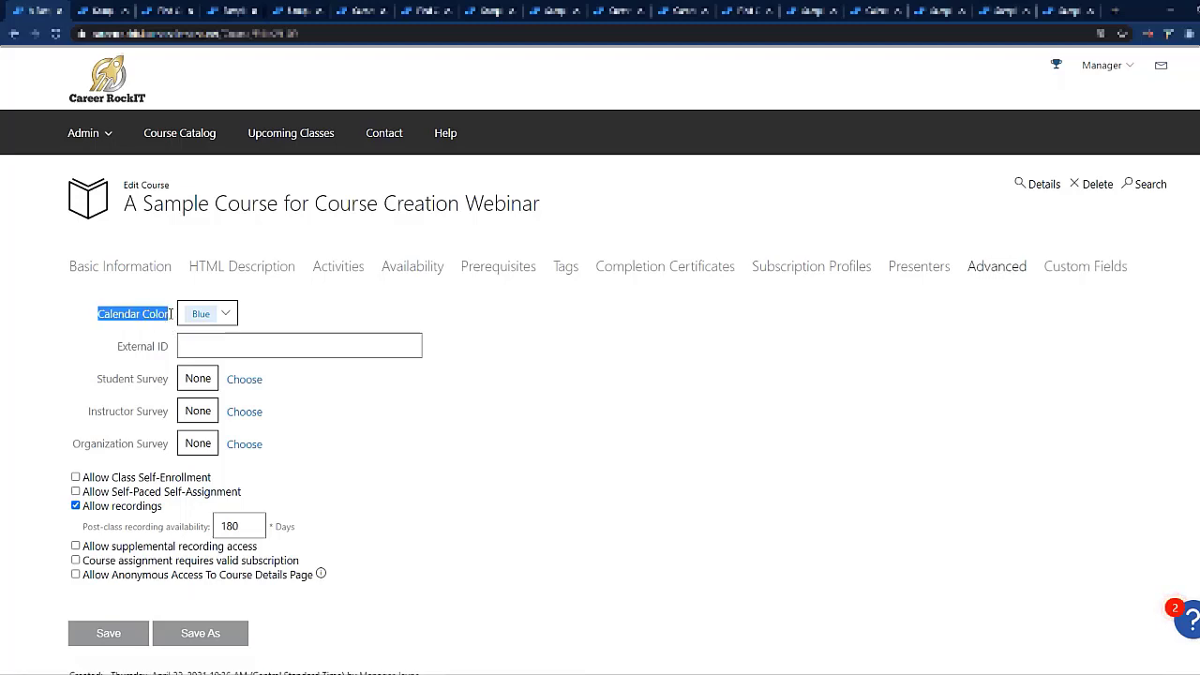
pyautogui.click(297, 317)
pyautogui.click(877, 11)
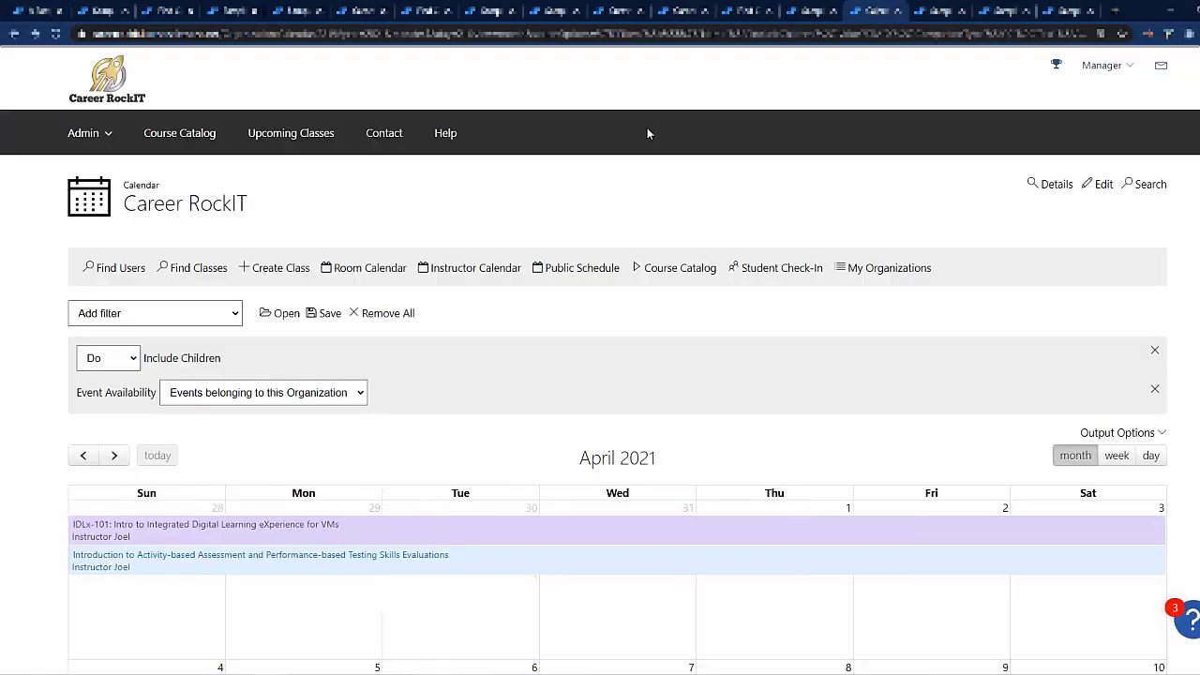
pyautogui.scroll(-3, 651, 131)
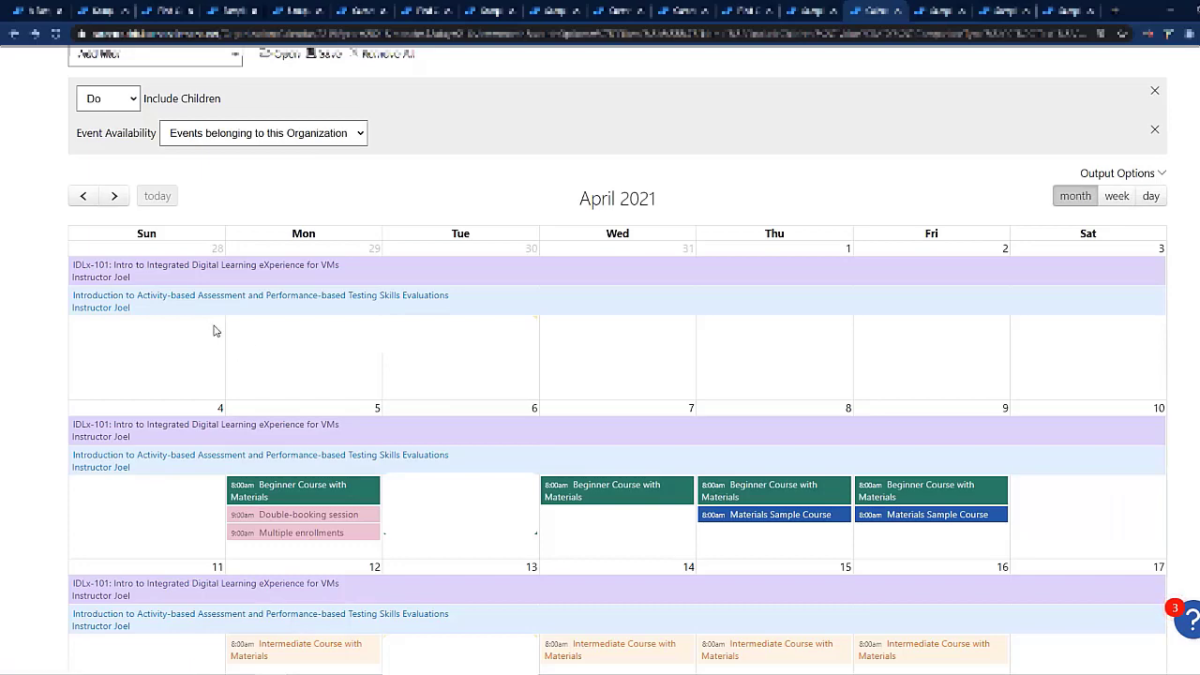
pyautogui.scroll(-1, 215, 329)
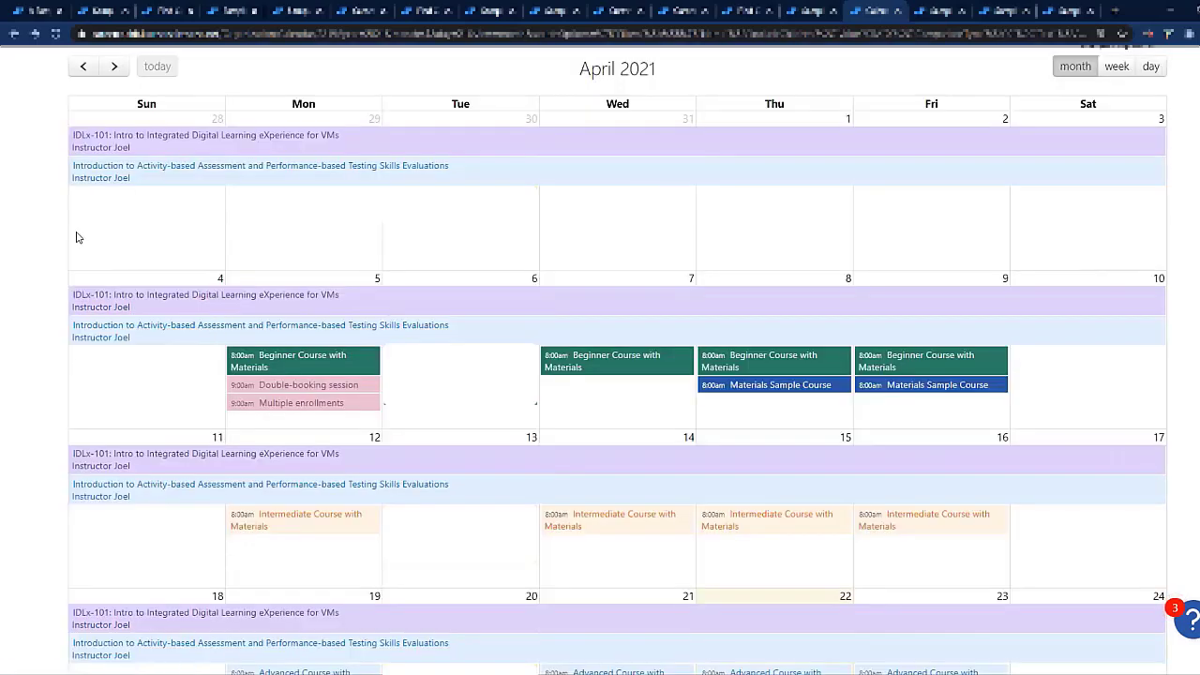
pyautogui.scroll(2, 80, 239)
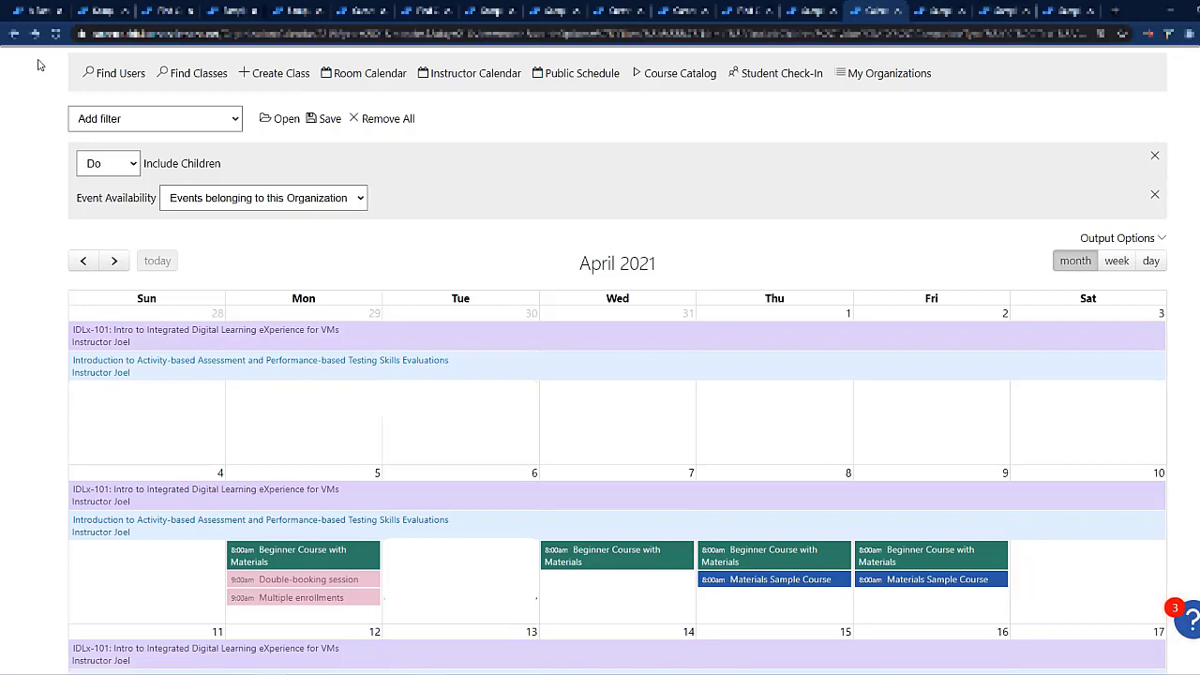
# Step: Examine the External ID field and the student, instructor and organization survey options in the sample course's advanced settings
pyautogui.click(35, 11)
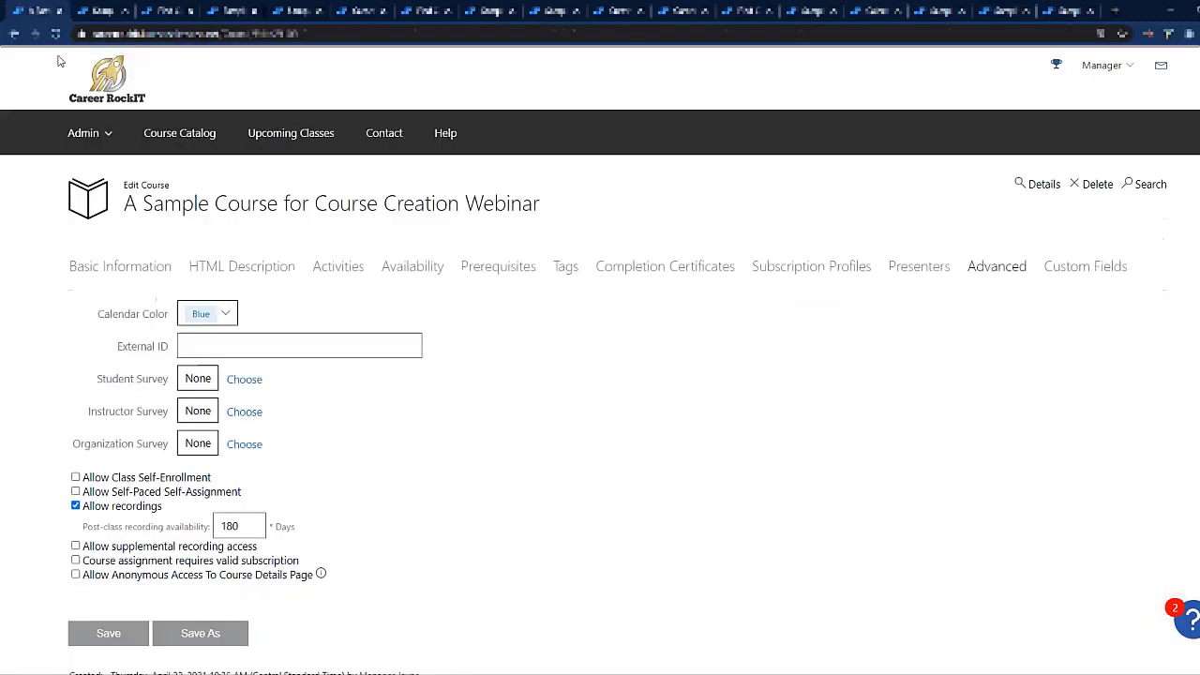
pyautogui.tripleClick(152, 347)
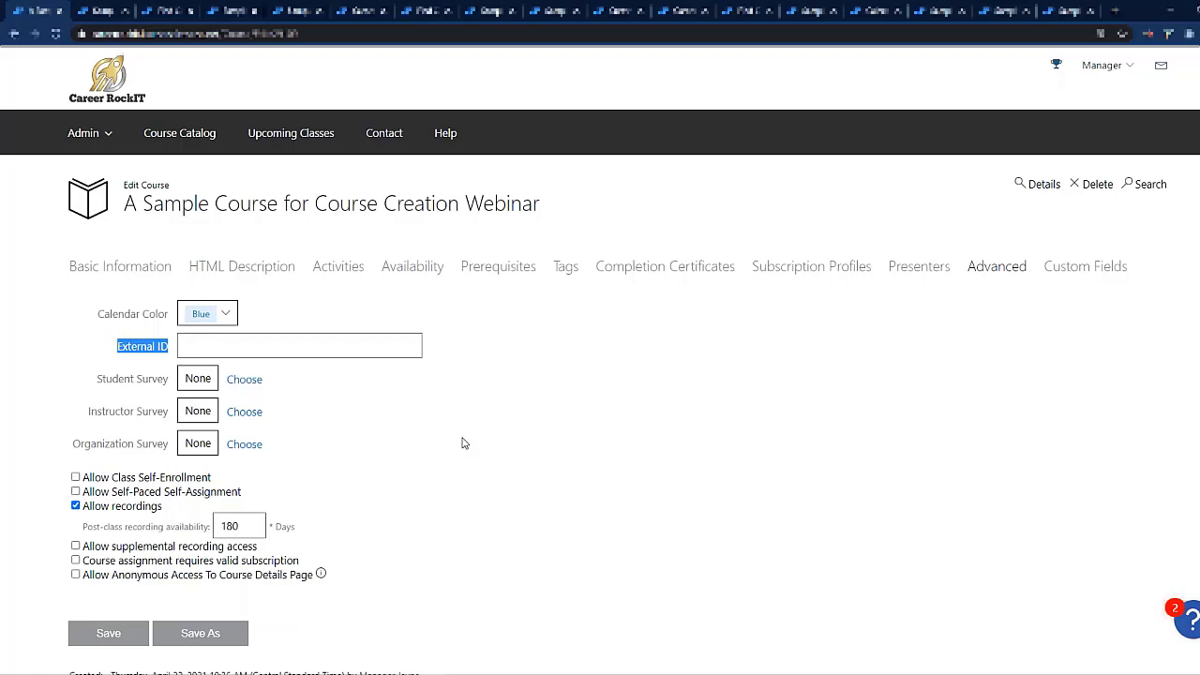
pyautogui.click(427, 413)
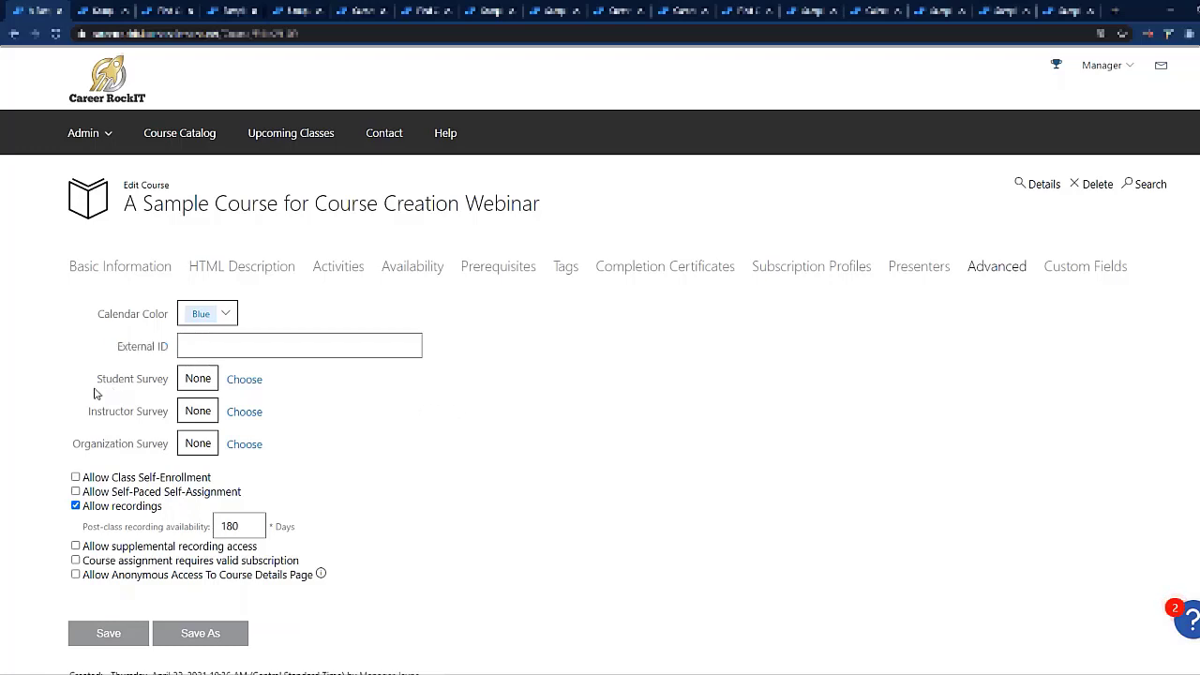
pyautogui.moveTo(110, 383); pyautogui.dragTo(286, 450)
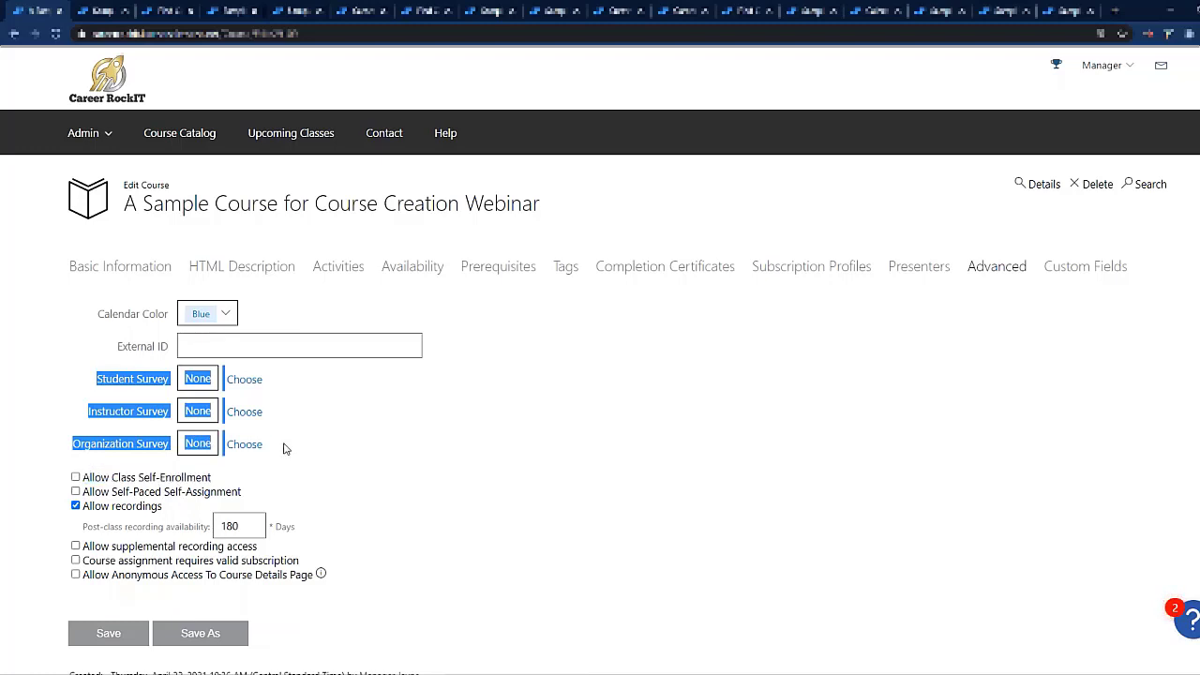
pyautogui.click(326, 437)
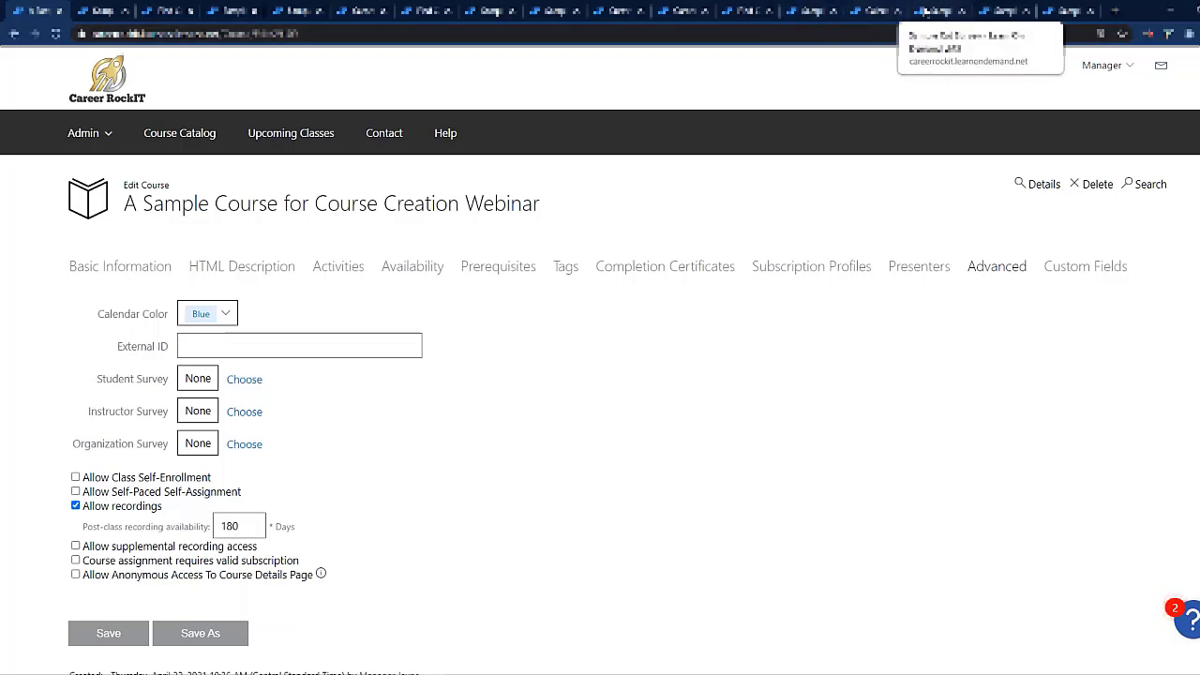
# Step: Preview the Sample Cat Survey and page through its multiple choice, text box, rating scale and matrix questions
pyautogui.click(925, 11)
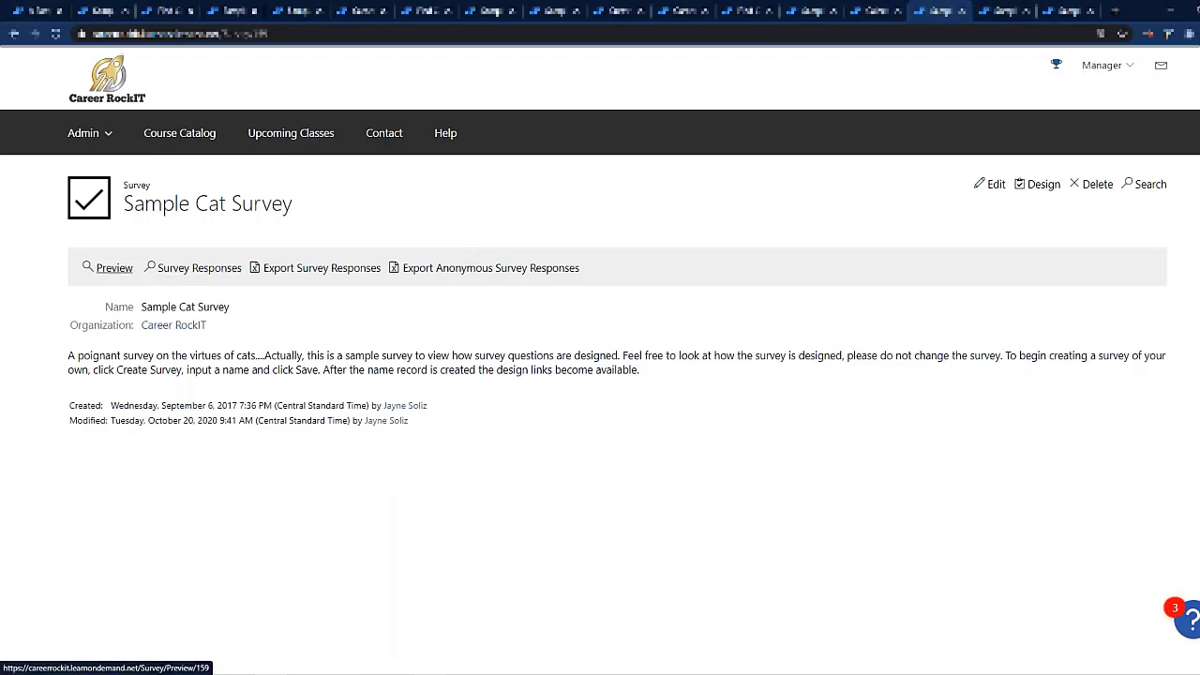
pyautogui.click(110, 268)
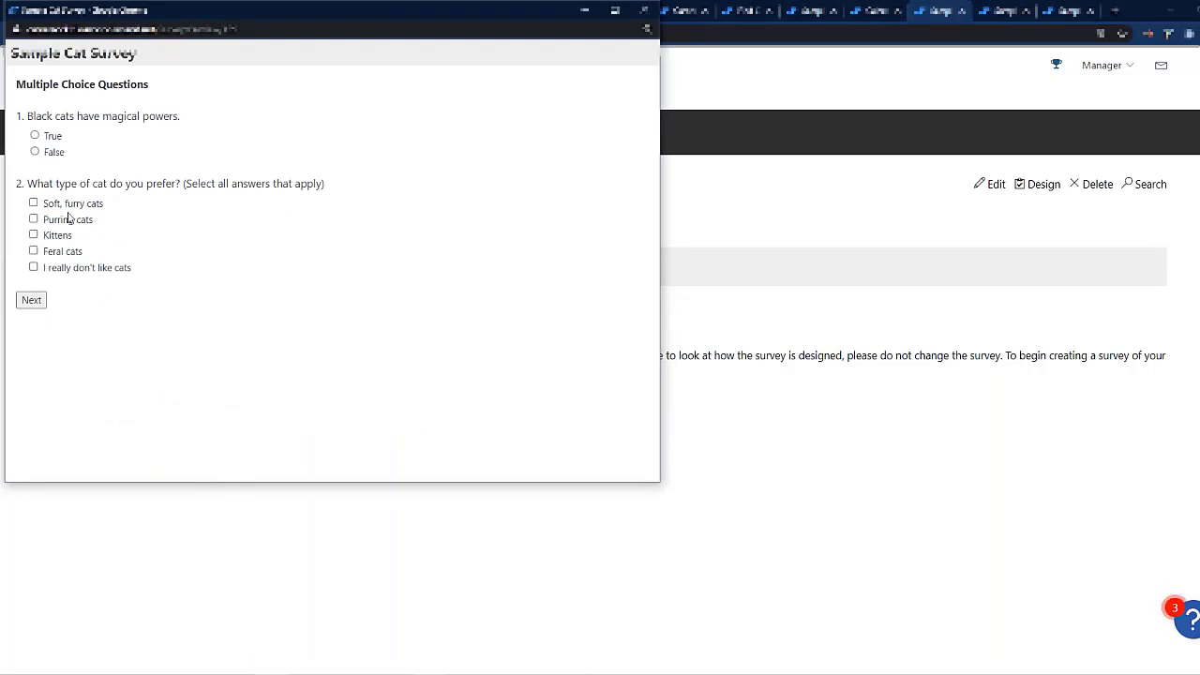
pyautogui.click(30, 300)
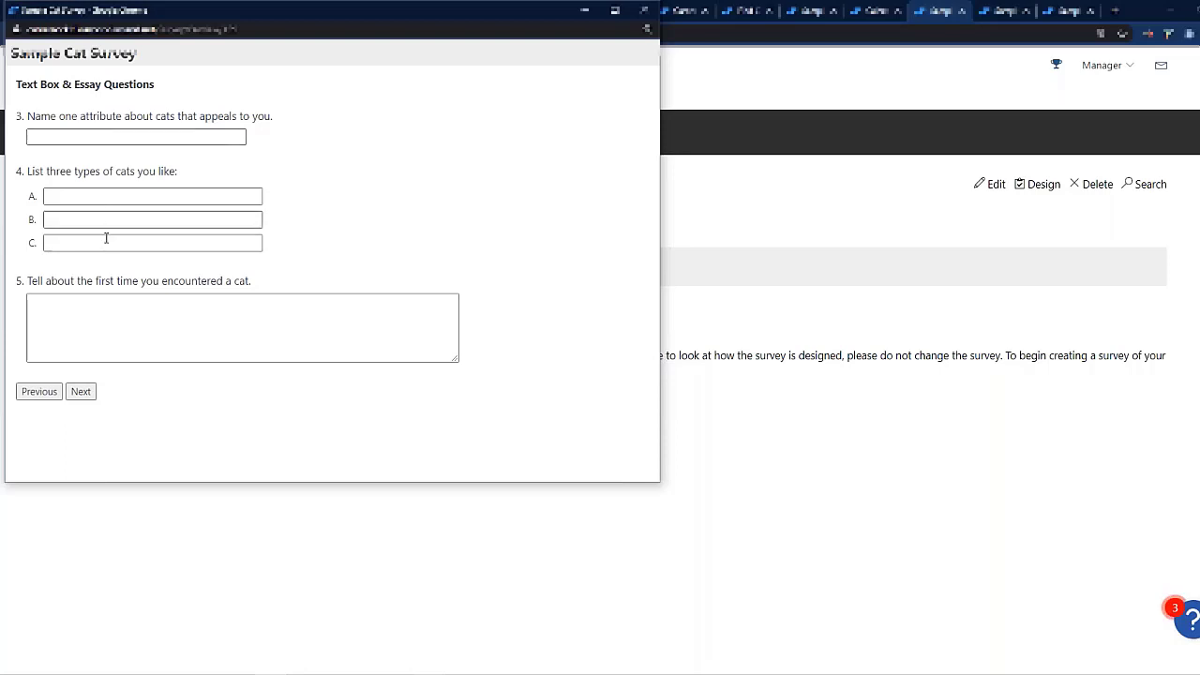
pyautogui.click(82, 392)
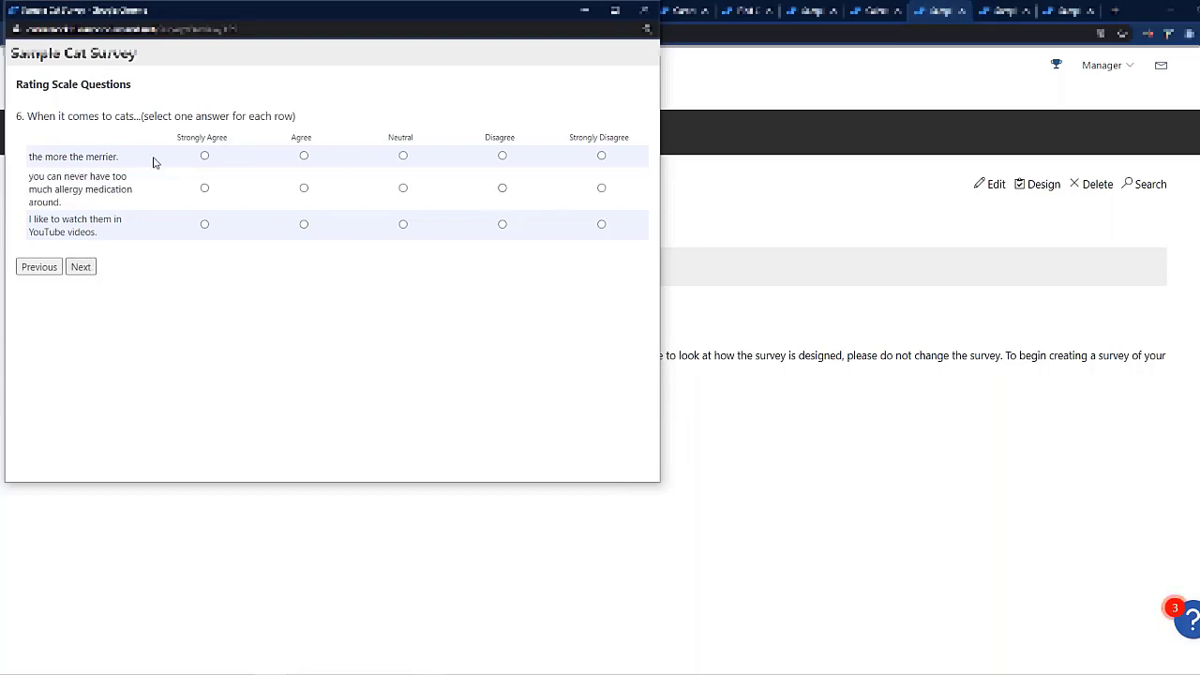
pyautogui.click(82, 268)
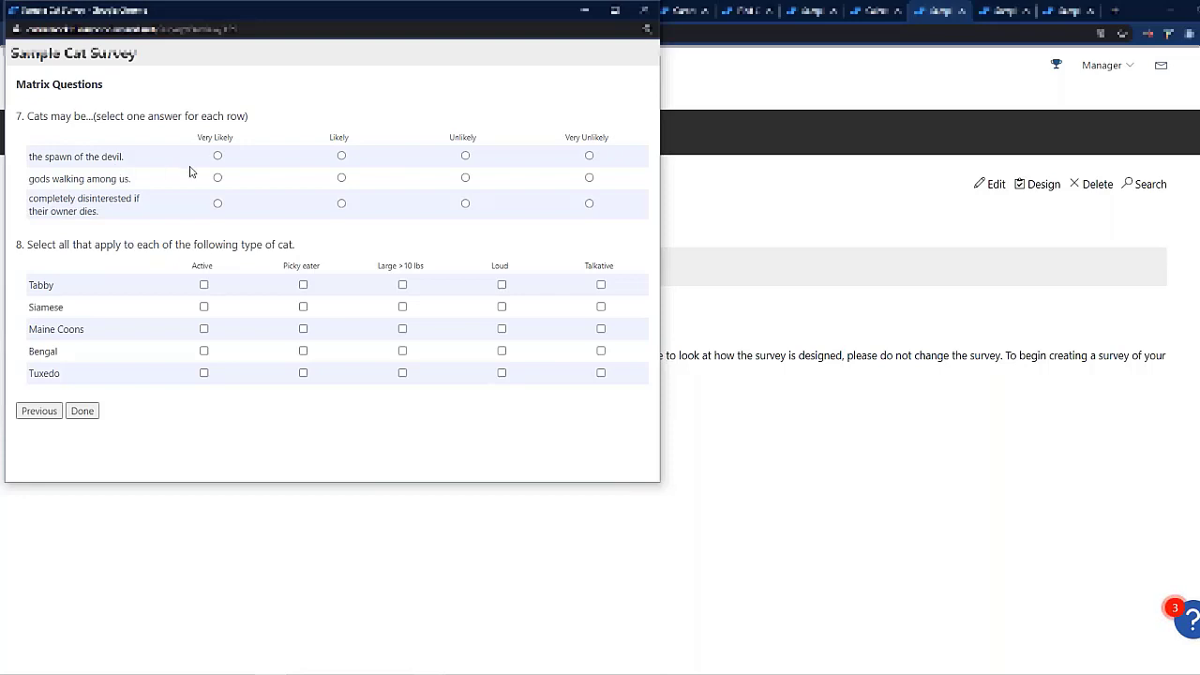
# Step: Try the matrix questions with Likely, Very Likely and Tabby as Active, Picky eater and Large >10 lbs, and close the preview without submitting
pyautogui.click(218, 156)
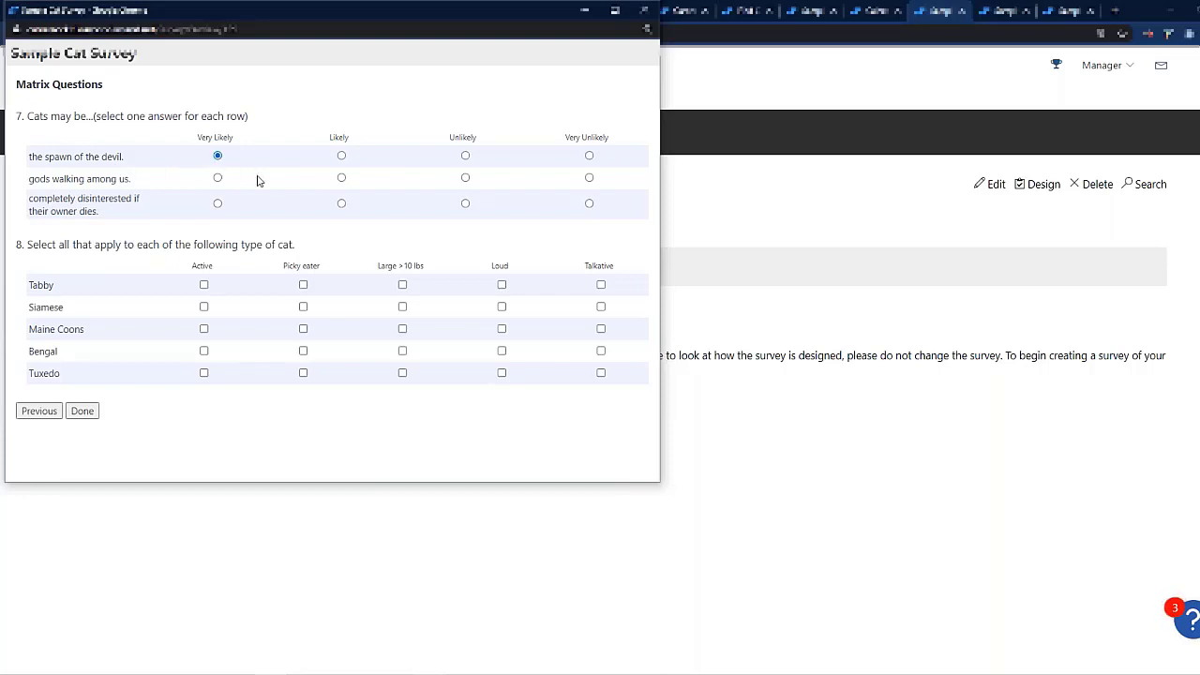
pyautogui.click(342, 157)
pyautogui.click(217, 178)
pyautogui.click(203, 286)
pyautogui.click(303, 285)
pyautogui.click(402, 285)
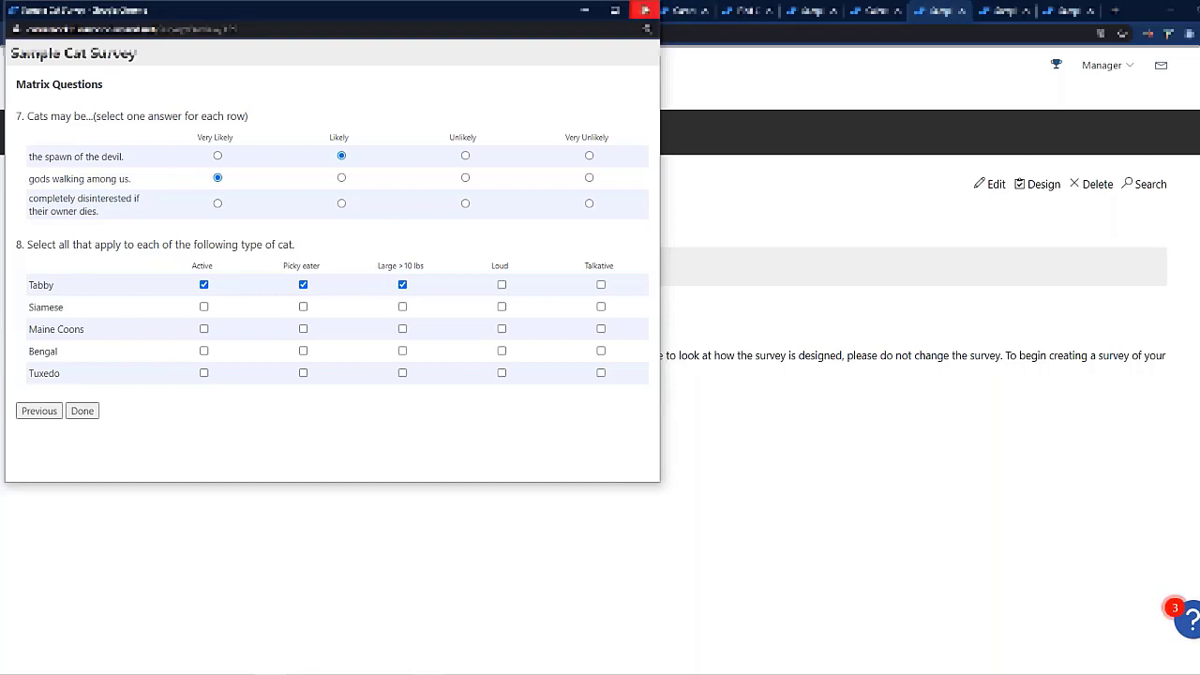
pyautogui.click(645, 12)
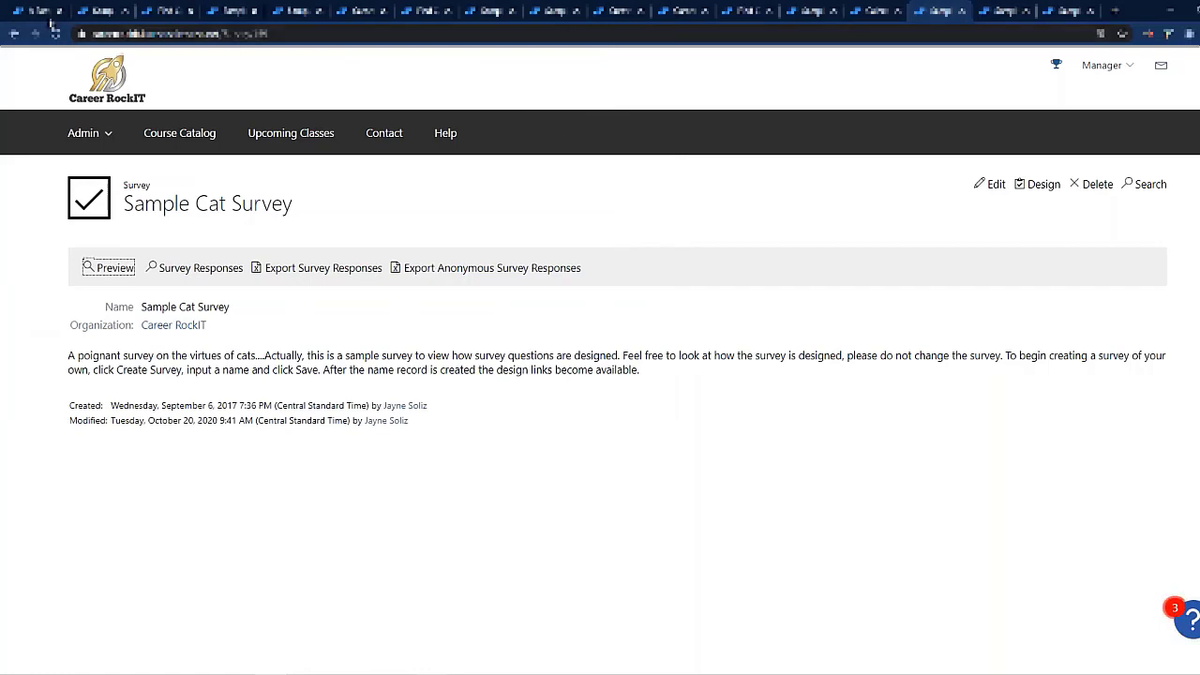
# Step: Review the Student Survey, Instructor Survey and Organization Survey settings of the sample course one by one
pyautogui.click(38, 12)
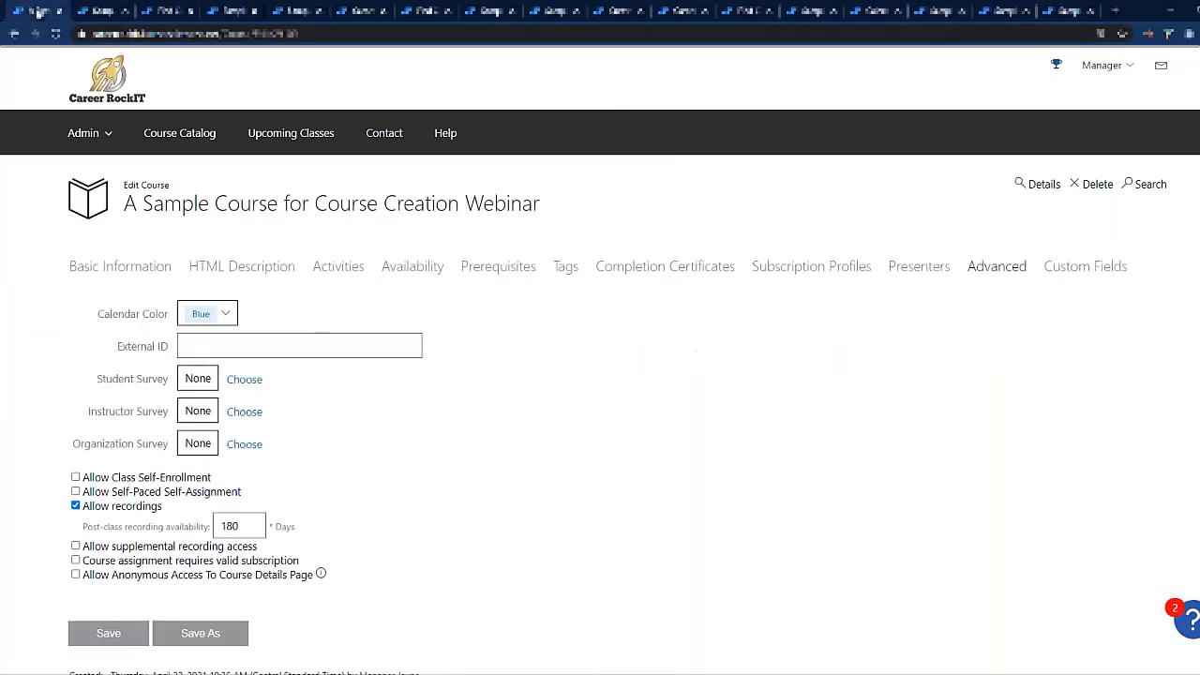
pyautogui.moveTo(89, 380); pyautogui.dragTo(172, 383)
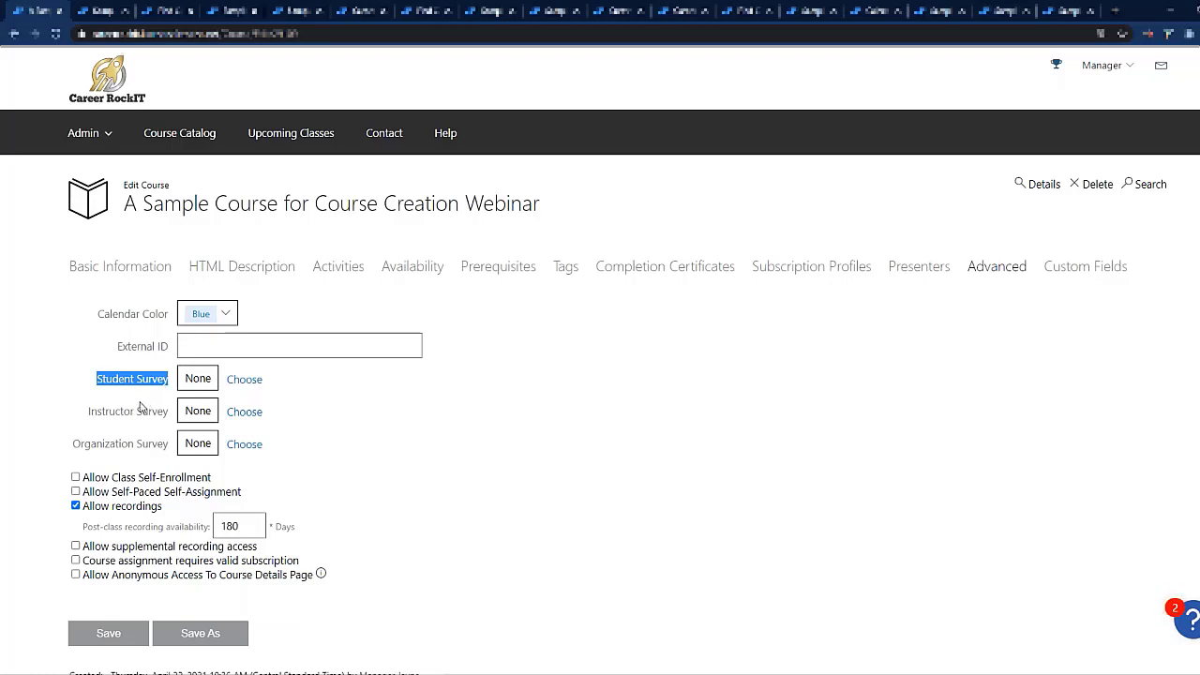
pyautogui.click(105, 412)
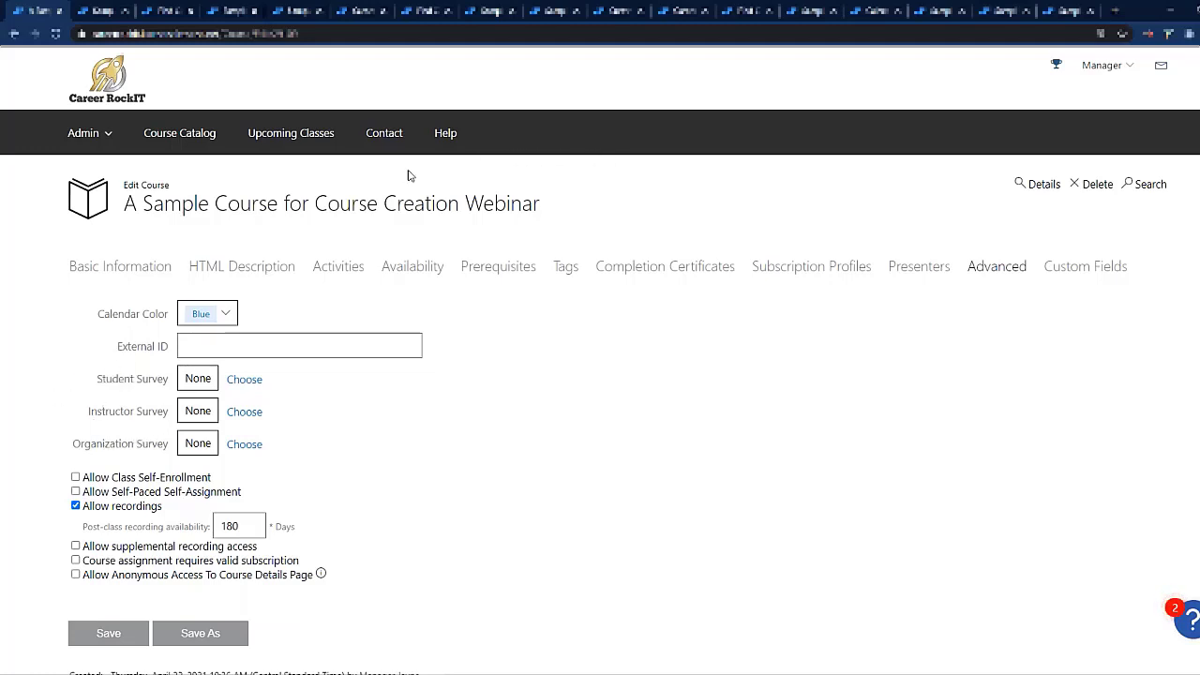
pyautogui.moveTo(90, 413); pyautogui.dragTo(181, 422)
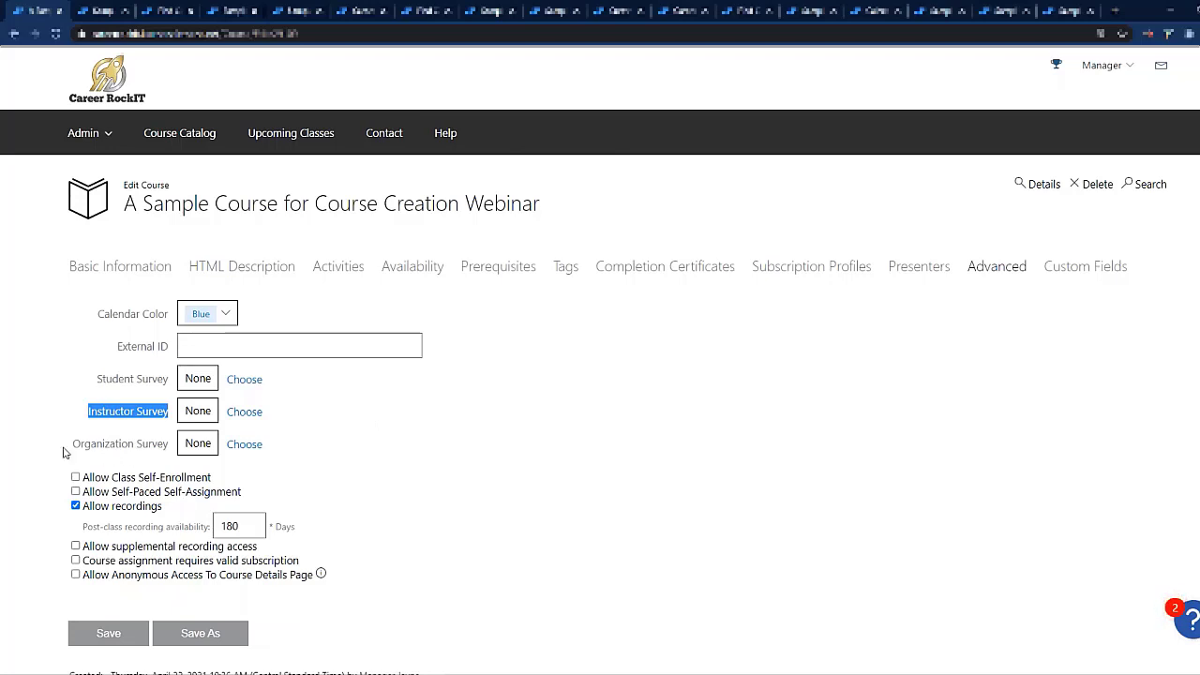
pyautogui.moveTo(69, 448); pyautogui.dragTo(169, 452)
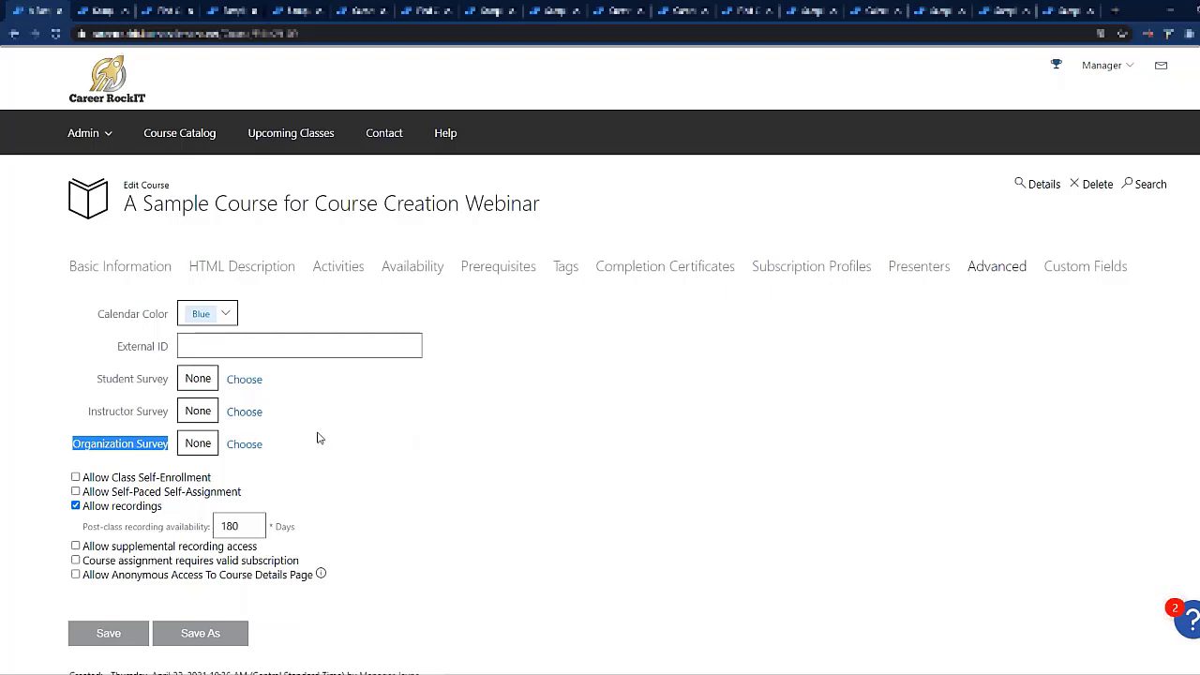
# Step: Enable Allow Class Self-Enrollment on the course and open Sample Course for Course Catalog - Featured for editing with advanced settings shown
pyautogui.scroll(-3, 408, 435)
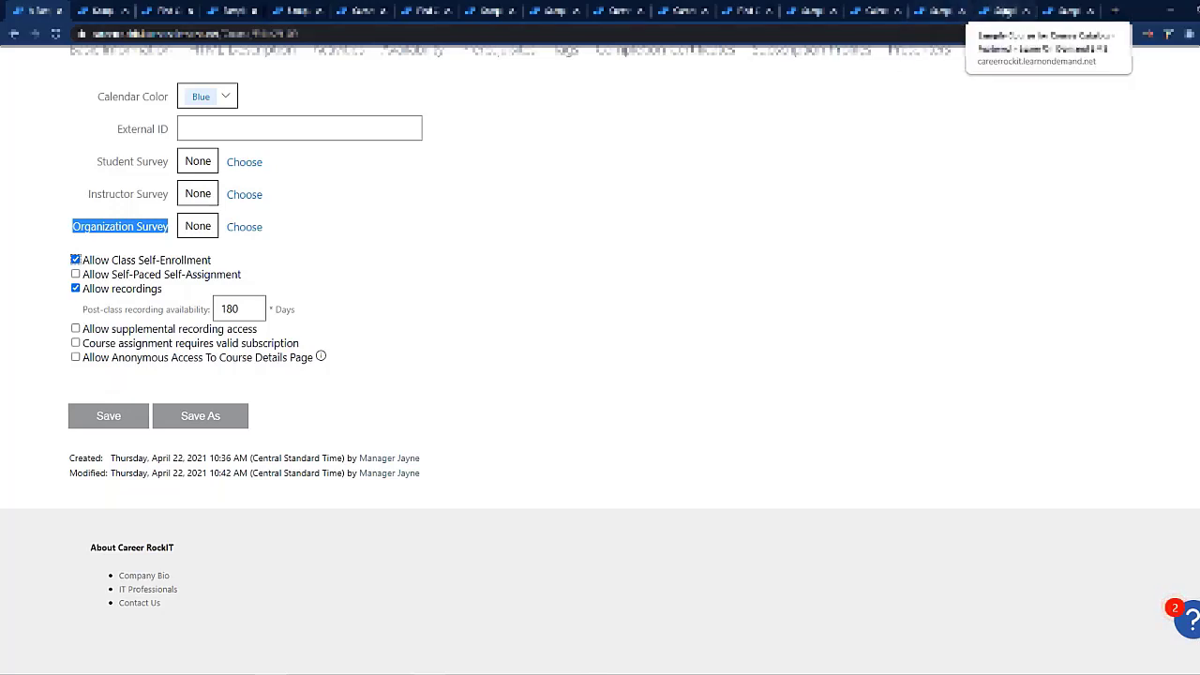
pyautogui.click(1004, 11)
pyautogui.click(1072, 11)
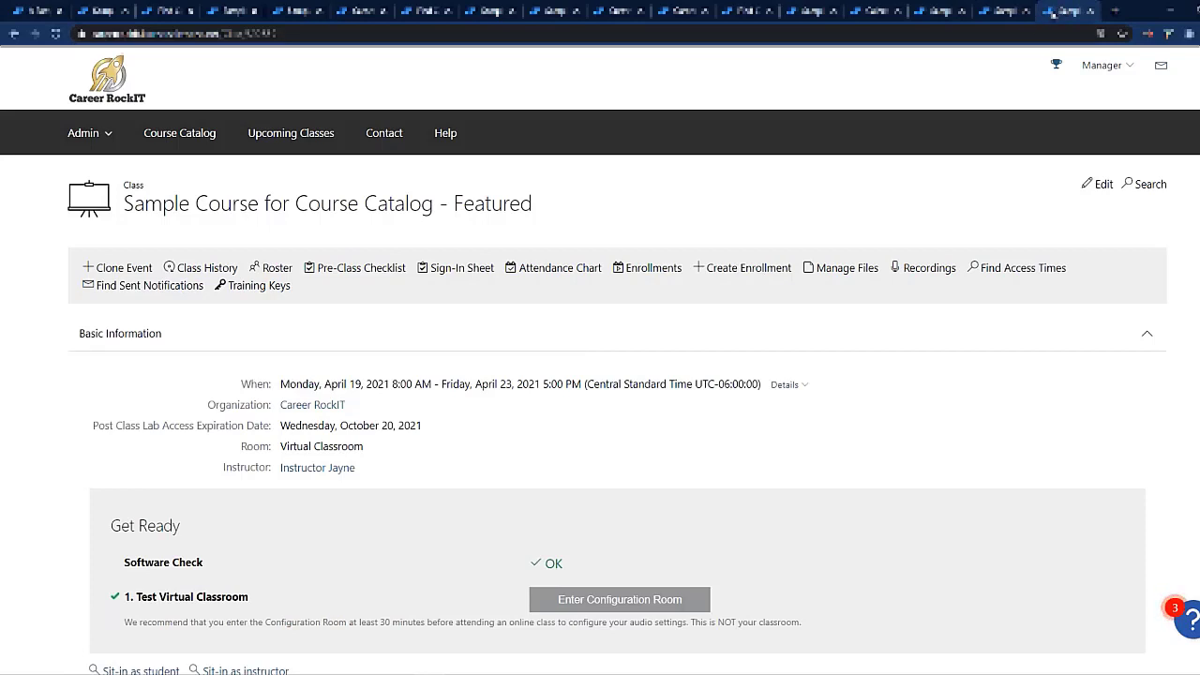
pyautogui.click(1093, 185)
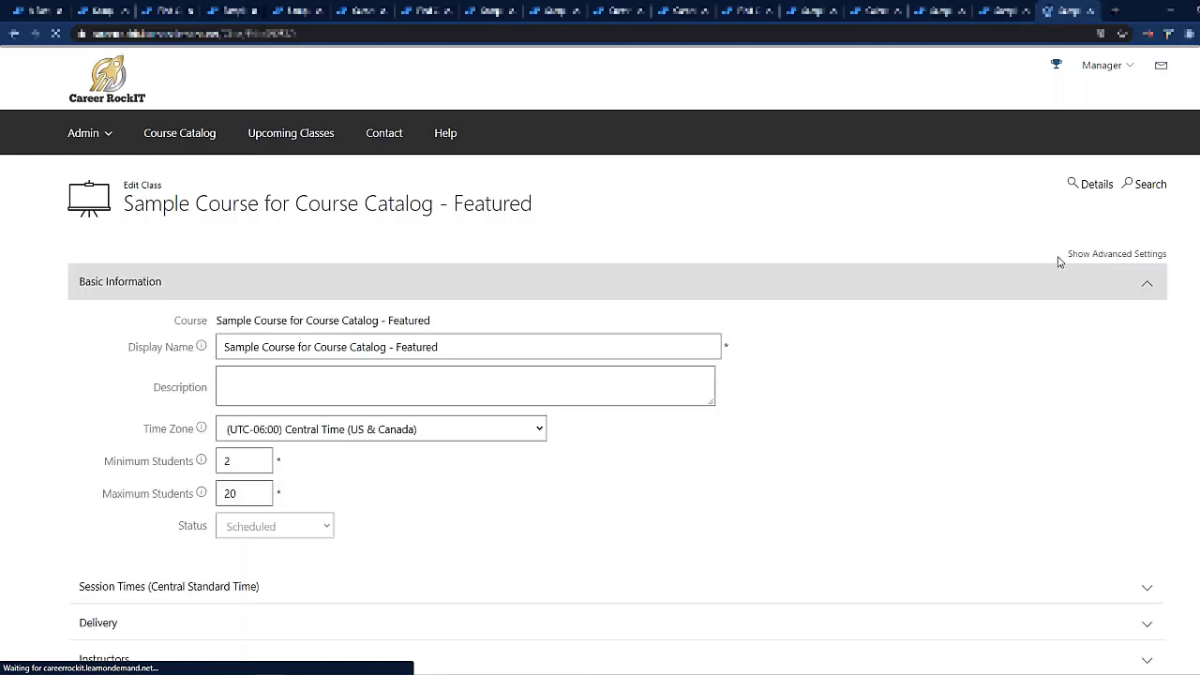
pyautogui.click(1088, 255)
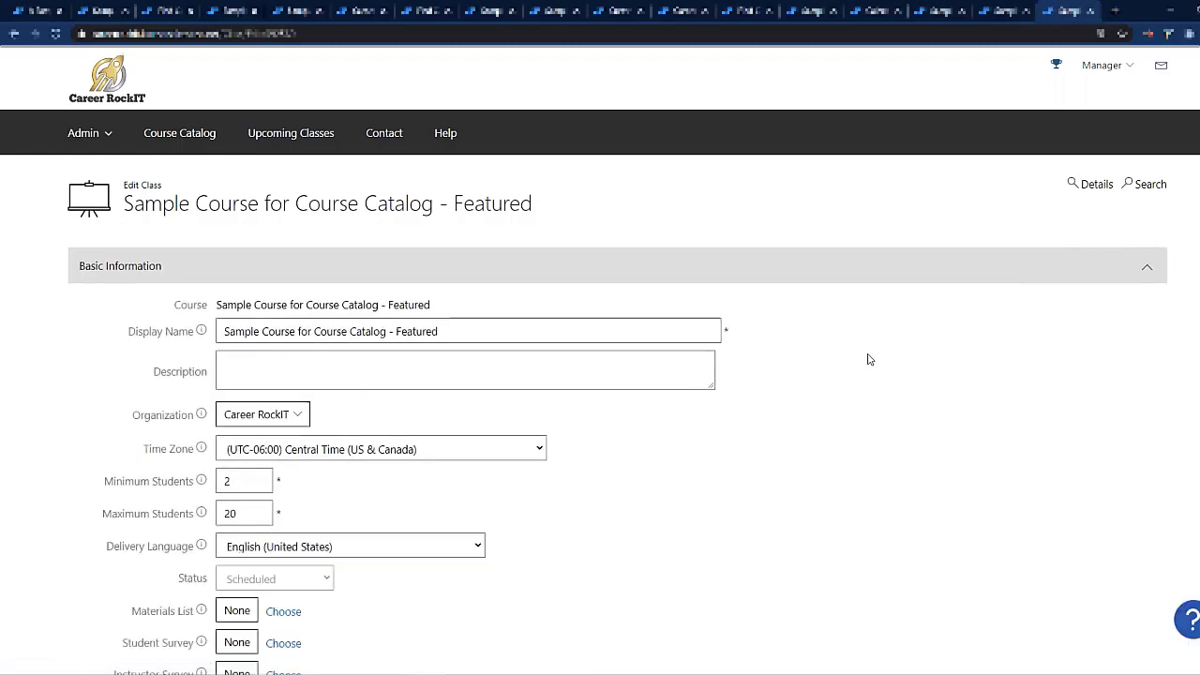
# Step: Enable Allow Self-Enrollment for the class, restricted to users with an appropriate self-enrollment role
pyautogui.scroll(-3, 868, 356)
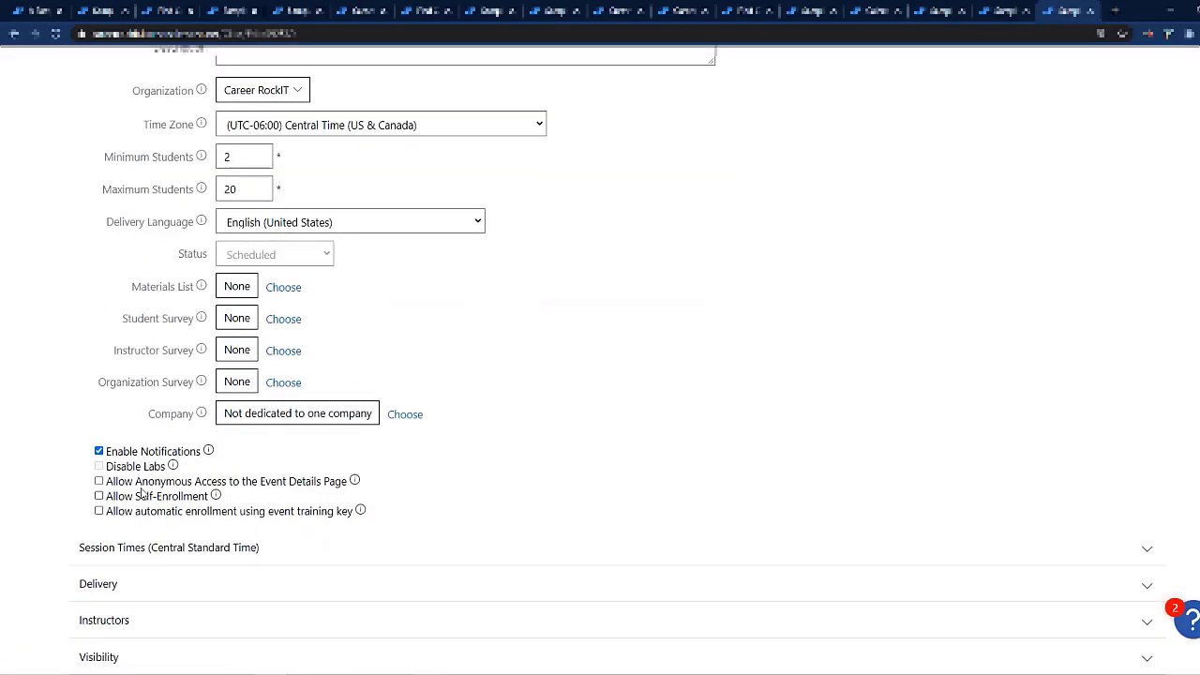
pyautogui.click(99, 497)
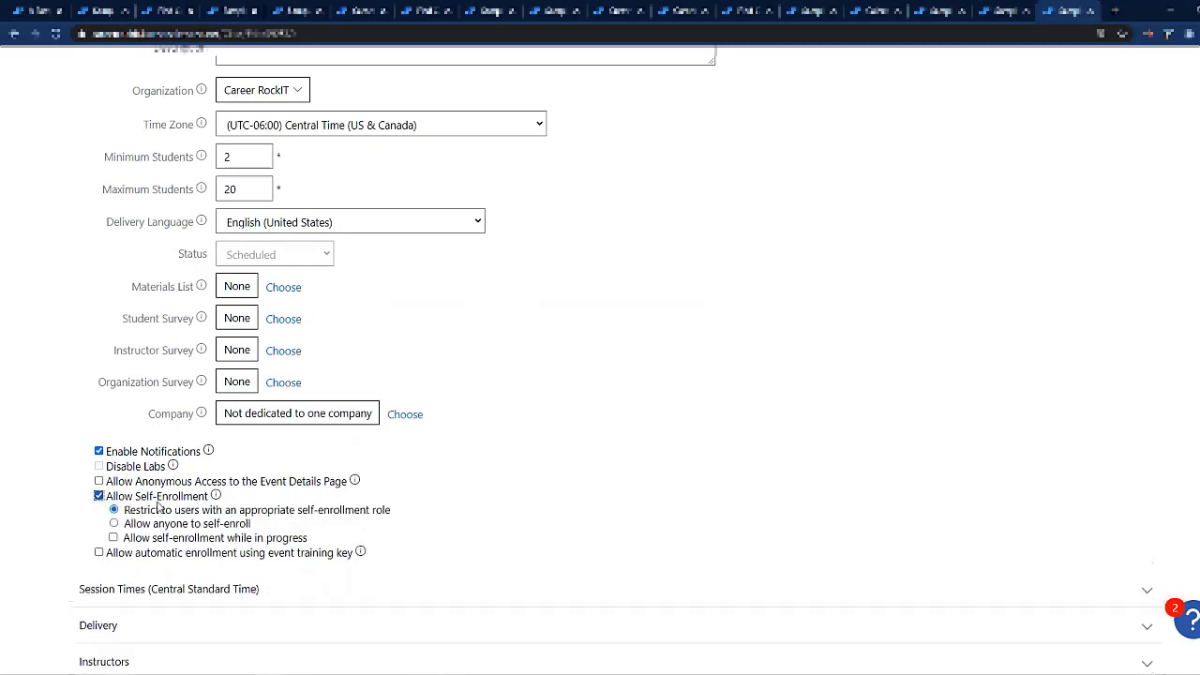
pyautogui.moveTo(127, 511); pyautogui.dragTo(403, 518)
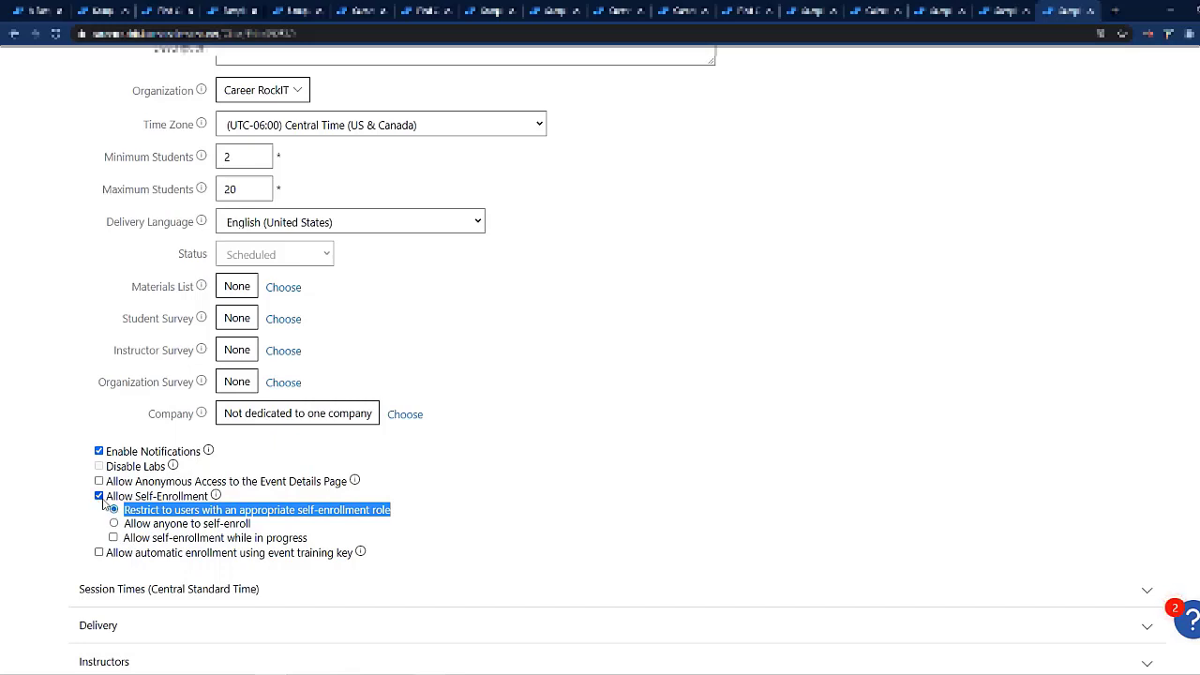
pyautogui.click(139, 515)
pyautogui.tripleClick(139, 515)
# Step: Enable Allow Self-Paced Self-Assignment on the sample course and make self assignment require a valid subscription
pyautogui.click(45, 13)
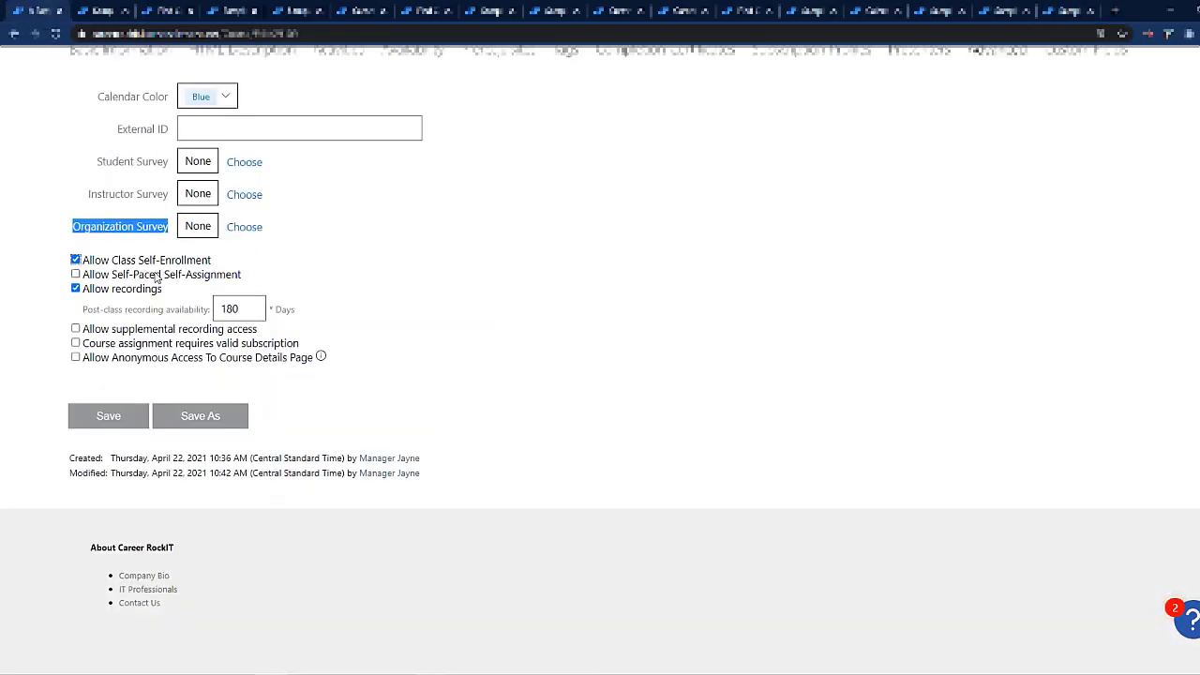
pyautogui.click(156, 275)
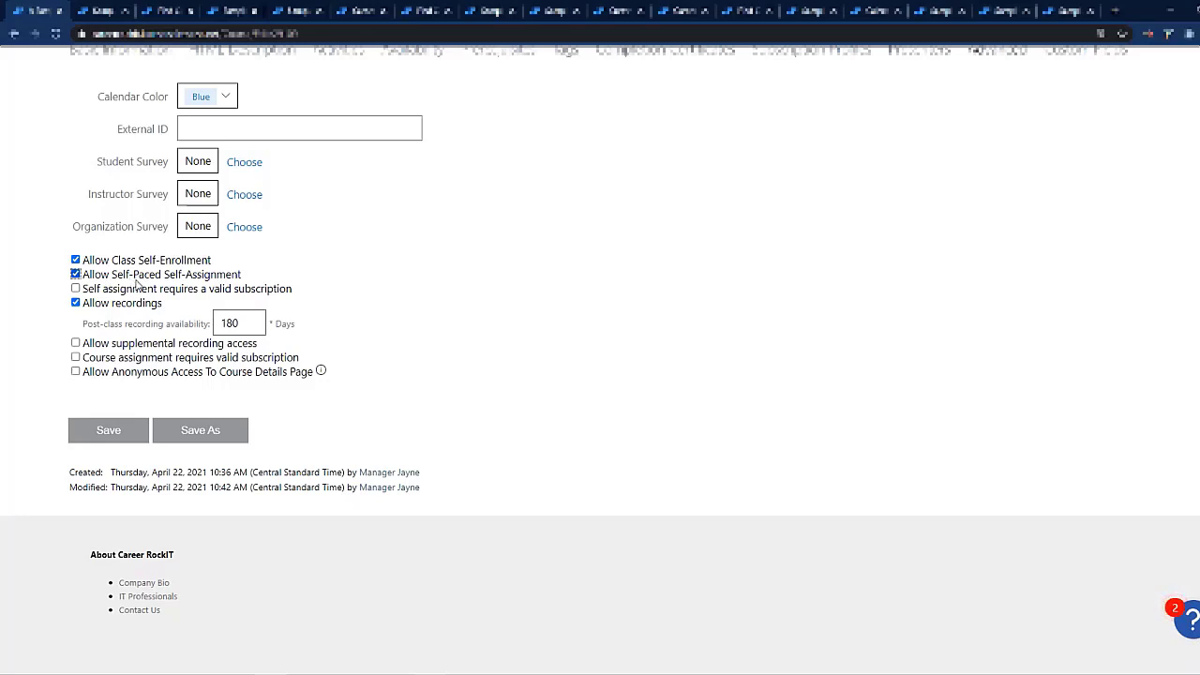
pyautogui.moveTo(84, 296)
pyautogui.mouseDown()
pyautogui.moveTo(294, 298)
pyautogui.moveTo(86, 294)
pyautogui.mouseUp()
pyautogui.moveTo(252, 321); pyautogui.dragTo(218, 321)
pyautogui.click(445, 310)
# Step: View the recordings of Sample Course for Course Catalog - Featured from the student's enrollment page in Firefox
pyautogui.click(1069, 10)
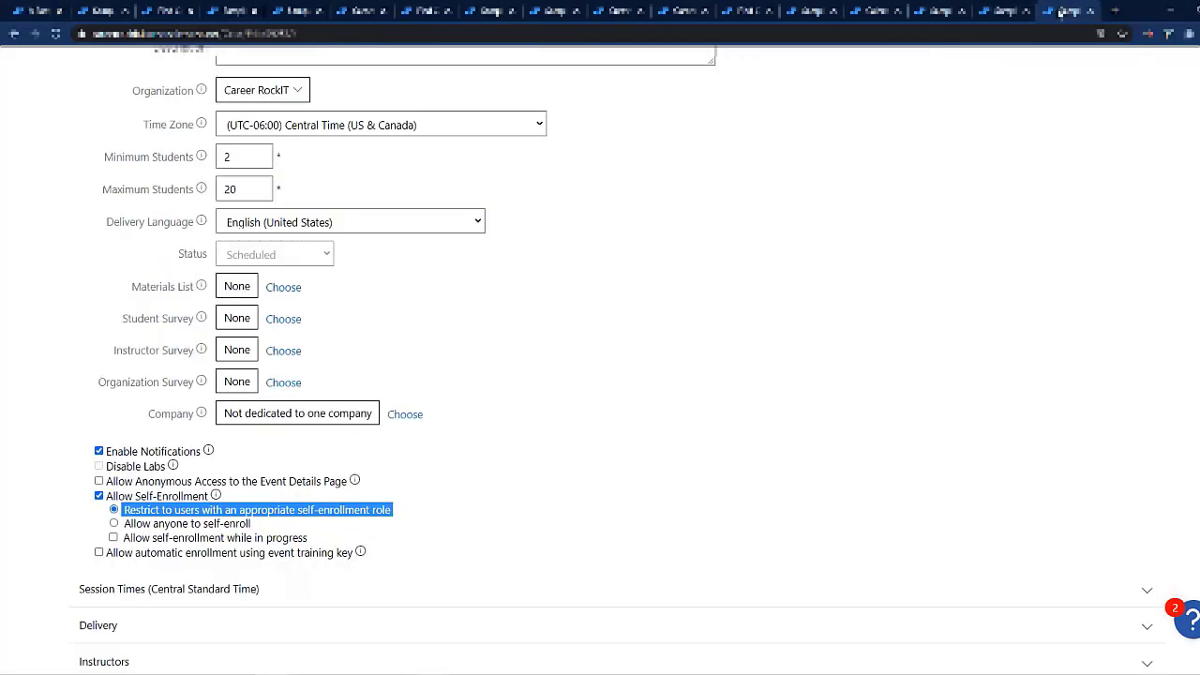
pyautogui.scroll(4, 831, 206)
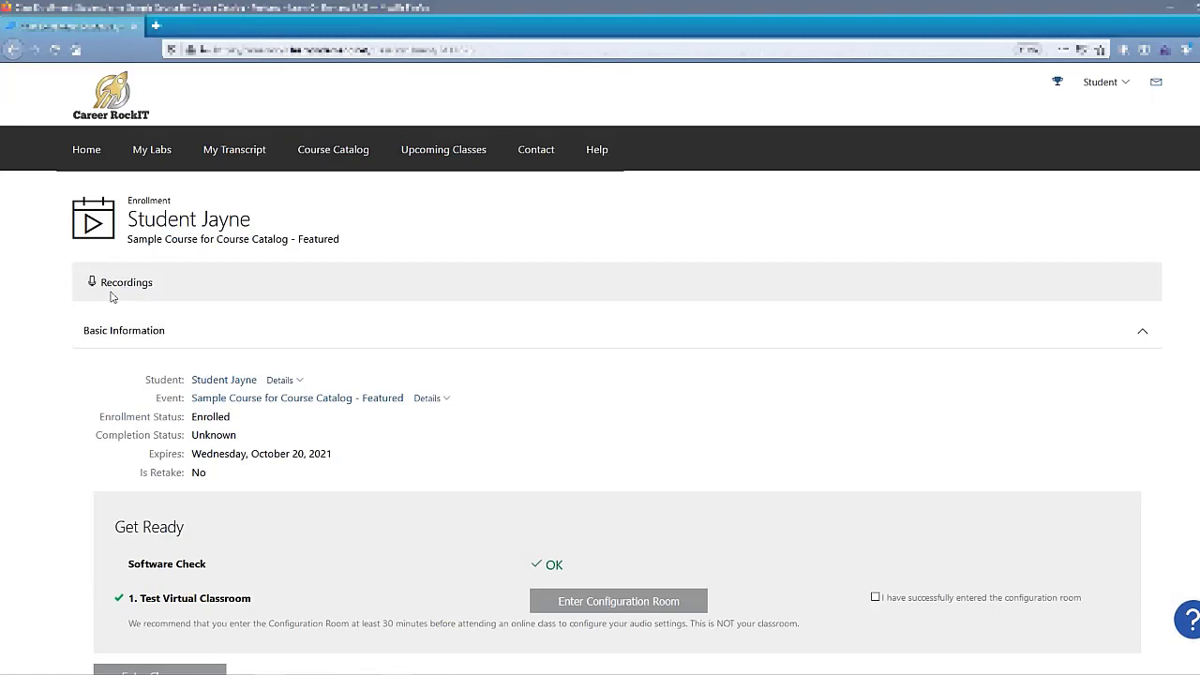
pyautogui.click(137, 289)
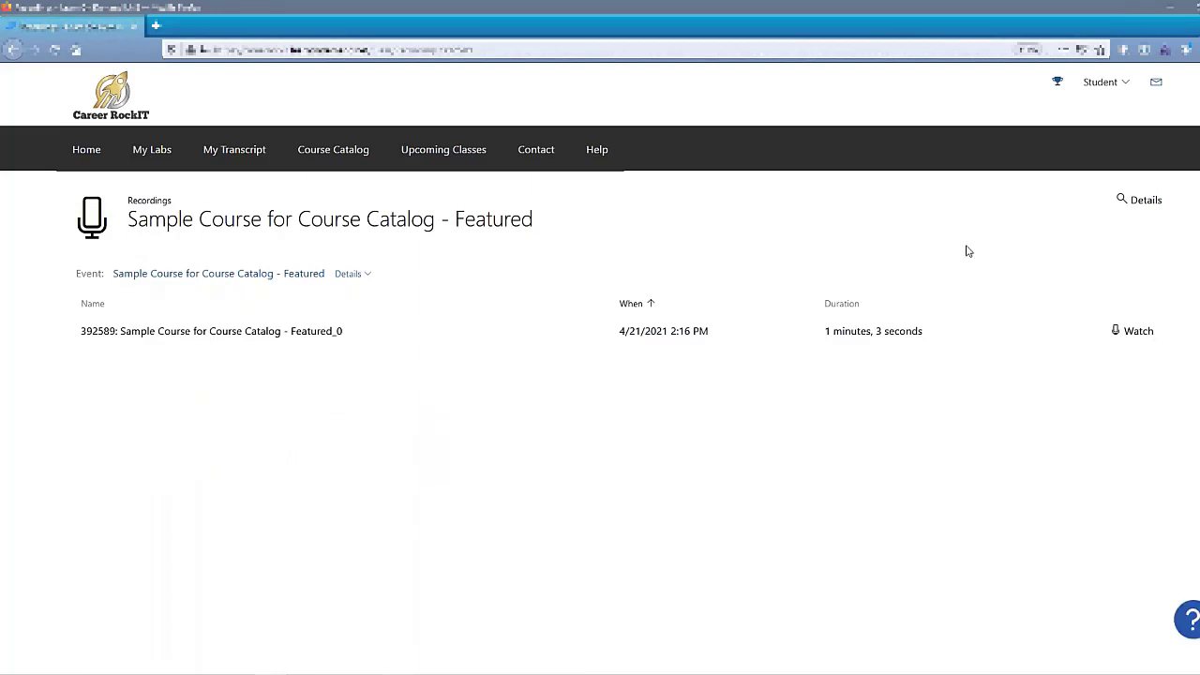
pyautogui.click(1173, 13)
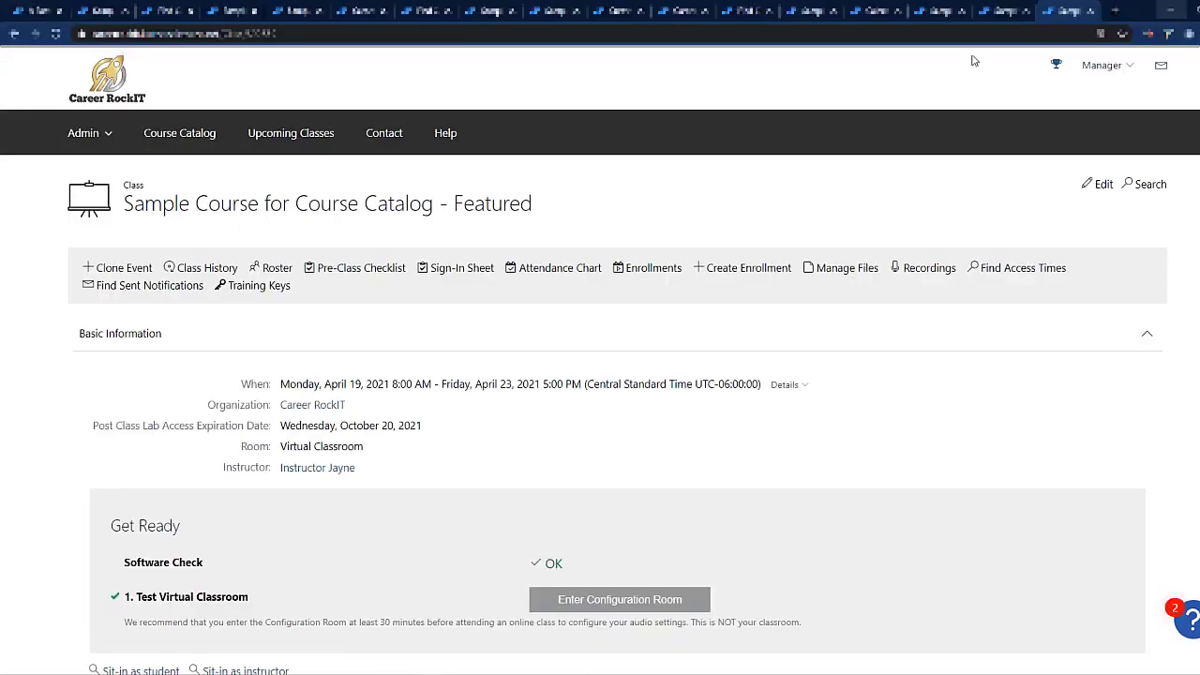
# Step: Enable Allow supplemental recording access in the sample course's advanced settings
pyautogui.click(36, 11)
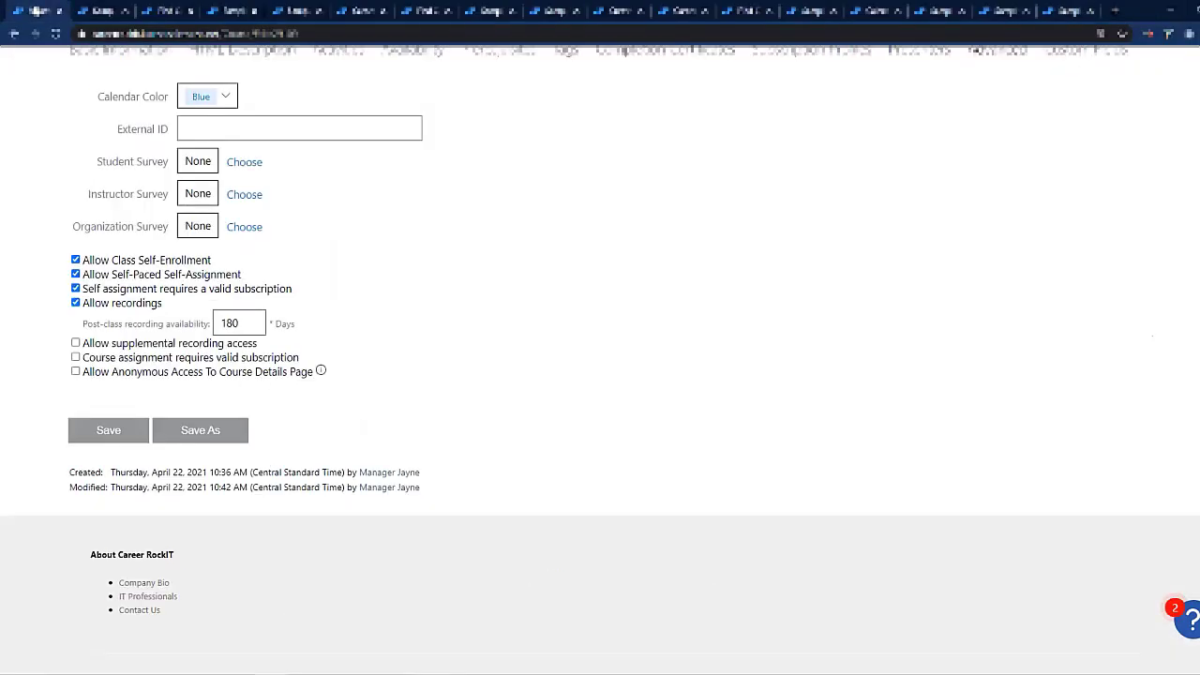
pyautogui.click(75, 343)
# Step: Open the recordings of the Featured class and examine their availability options for enrolled students, additional users and user roles
pyautogui.click(1070, 11)
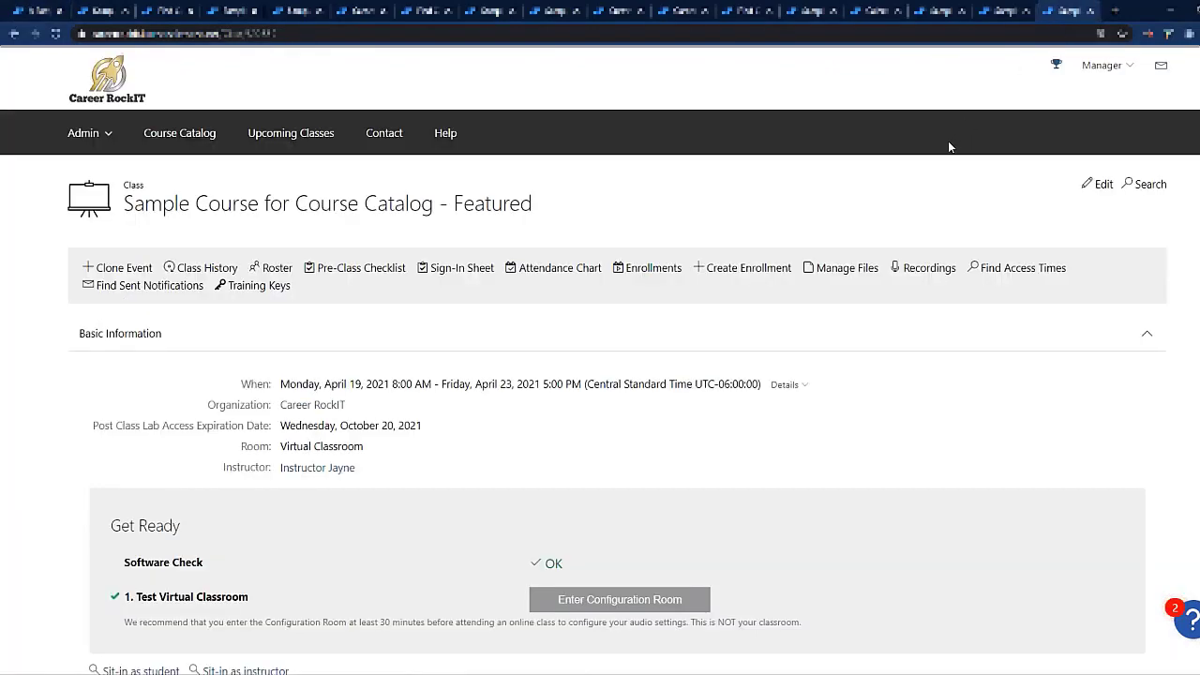
pyautogui.click(921, 270)
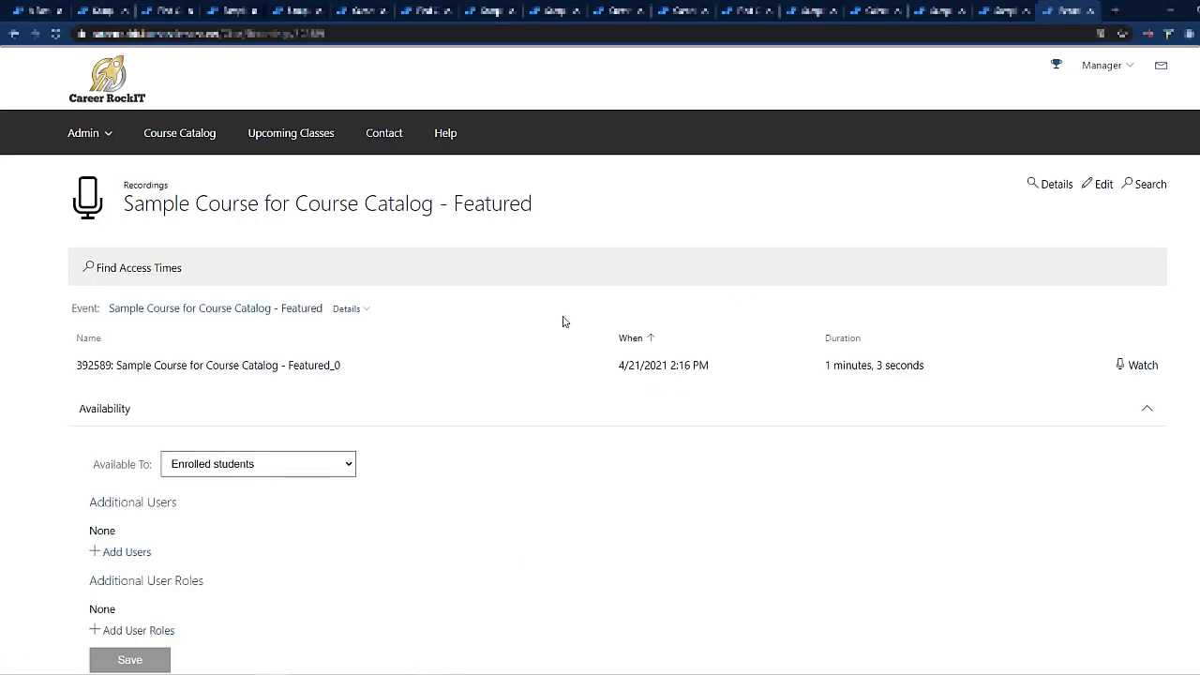
pyautogui.scroll(-2, 107, 434)
pyautogui.moveTo(64, 282); pyautogui.dragTo(390, 499)
pyautogui.click(394, 495)
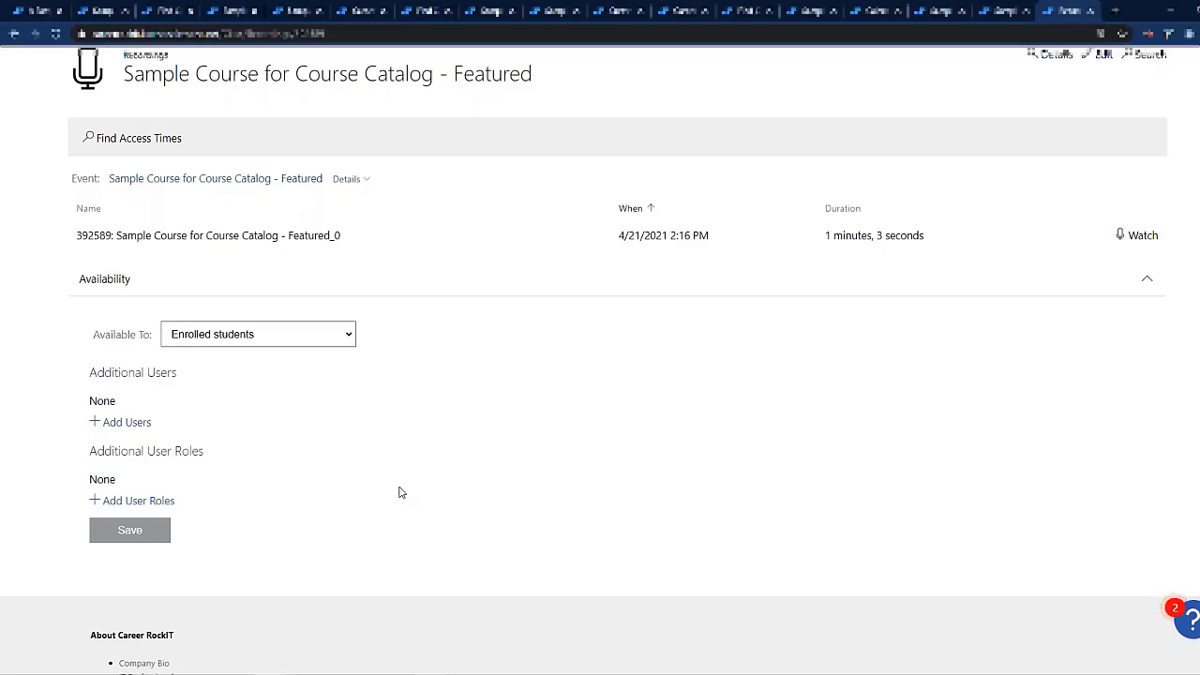
pyautogui.click(321, 344)
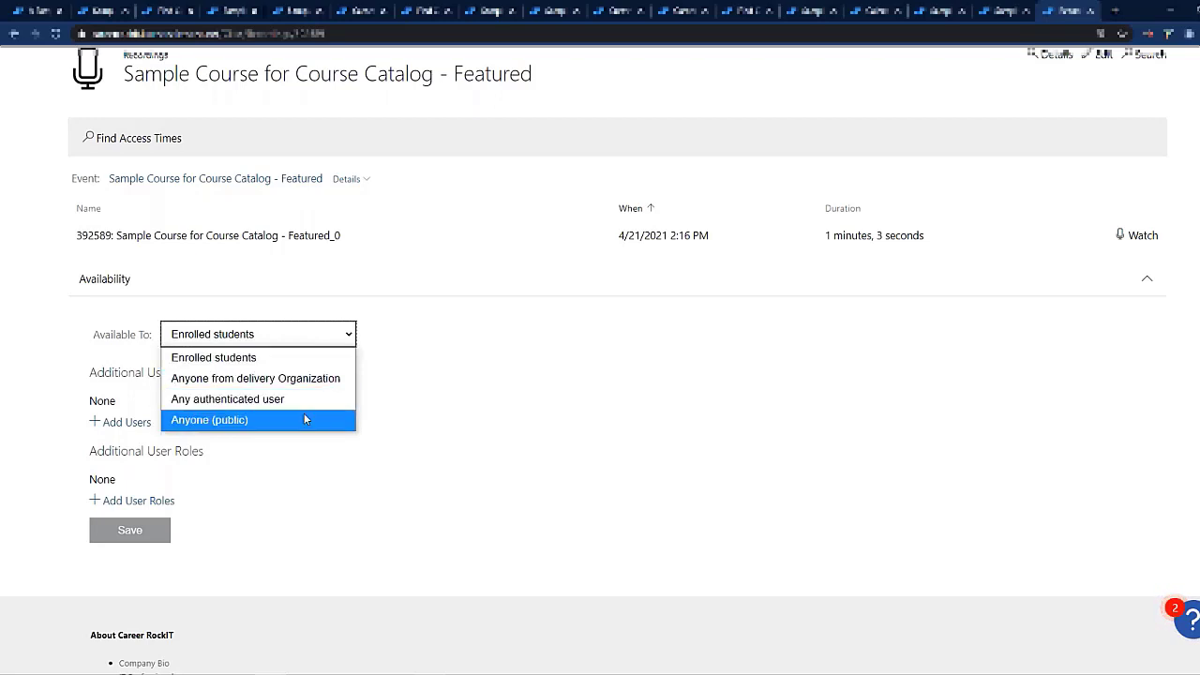
pyautogui.click(409, 406)
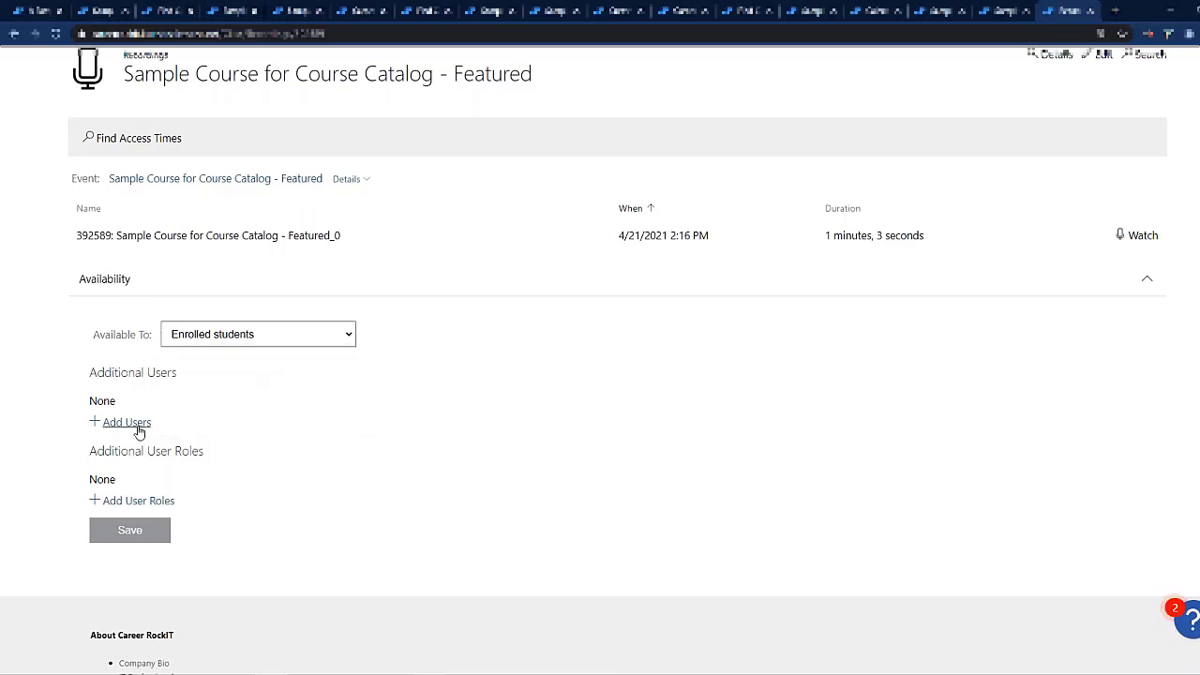
pyautogui.click(135, 503)
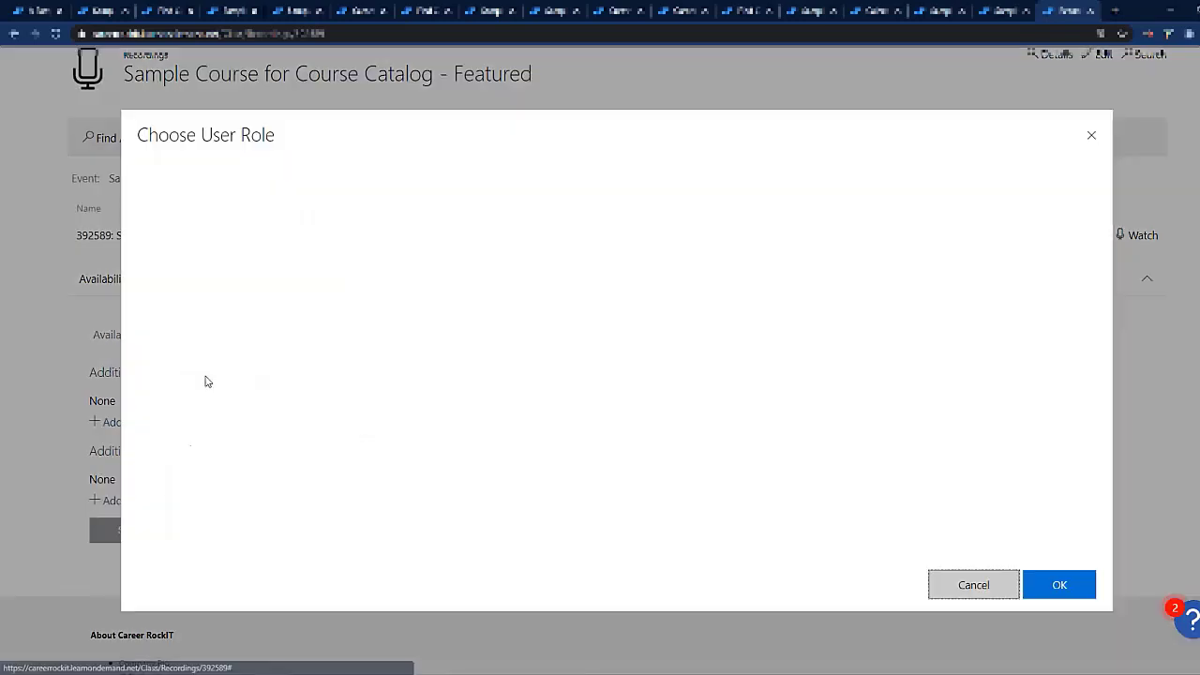
pyautogui.click(335, 196)
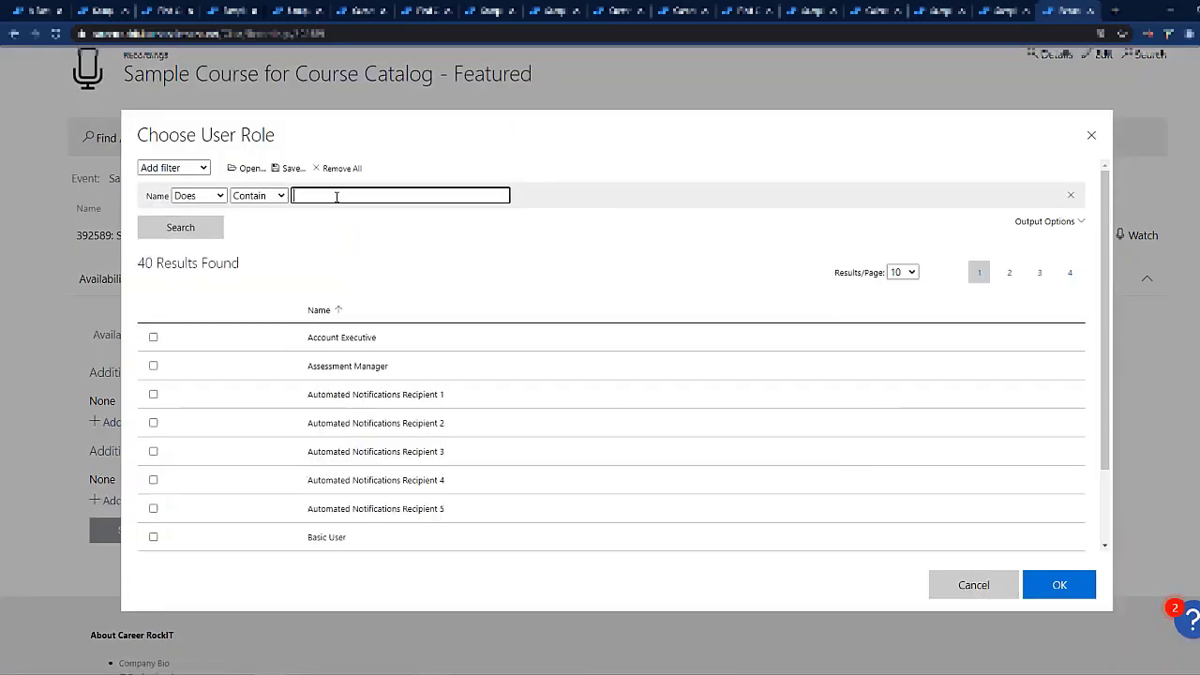
pyautogui.write('ins')
pyautogui.click(222, 229)
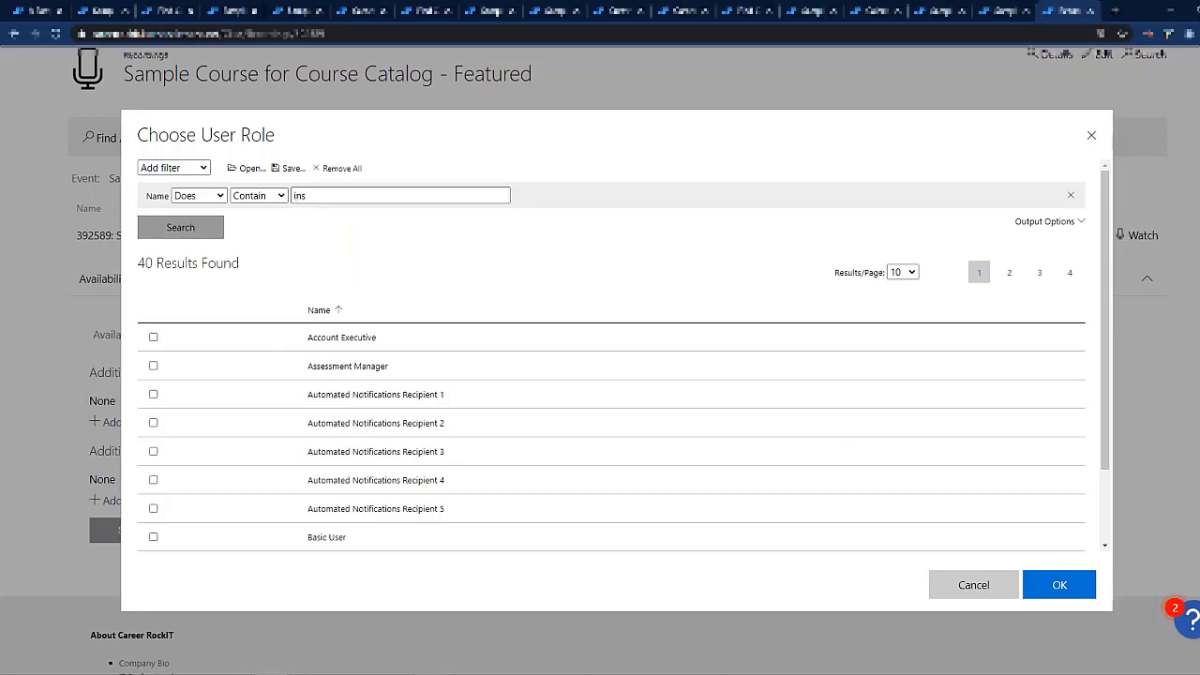
pyautogui.click(343, 336)
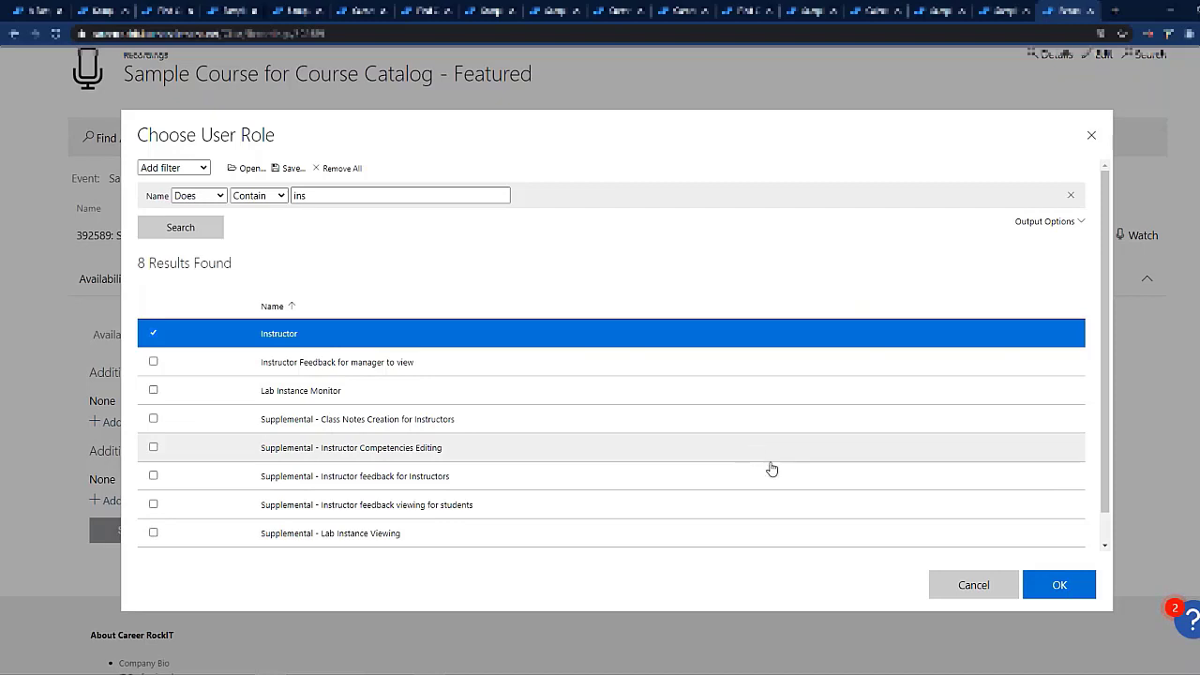
pyautogui.click(973, 585)
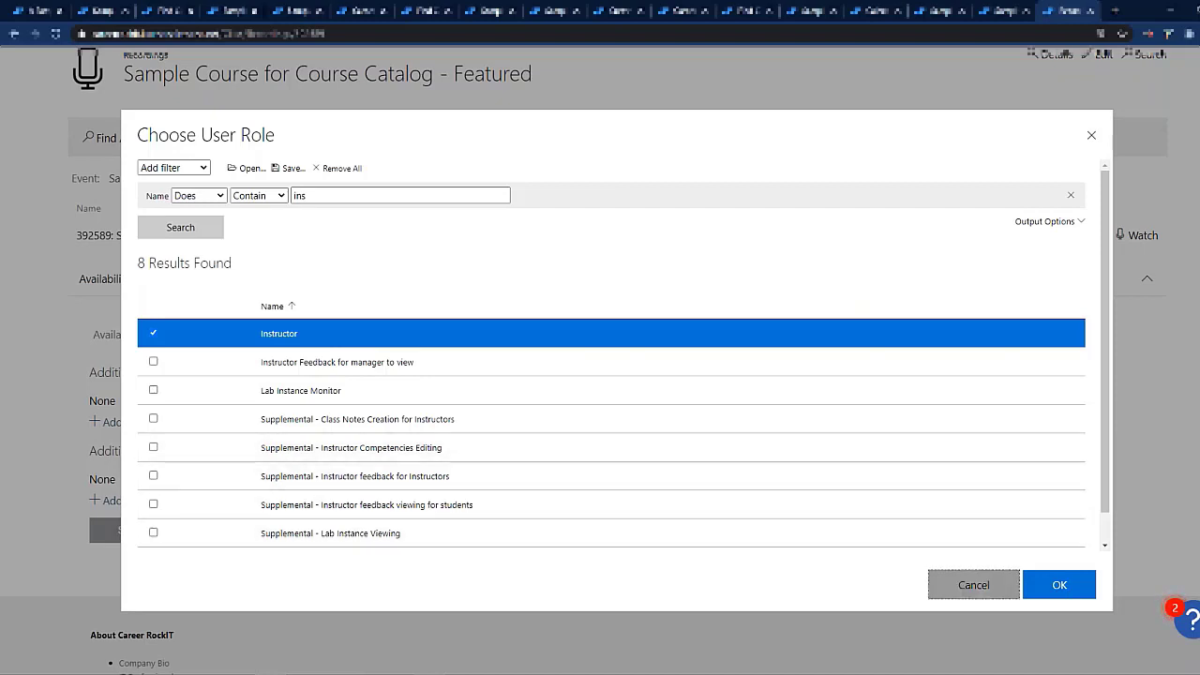
# Step: Find the manager account by last name, add it as an additional user of the class recording, and save the availability settings
pyautogui.click(126, 422)
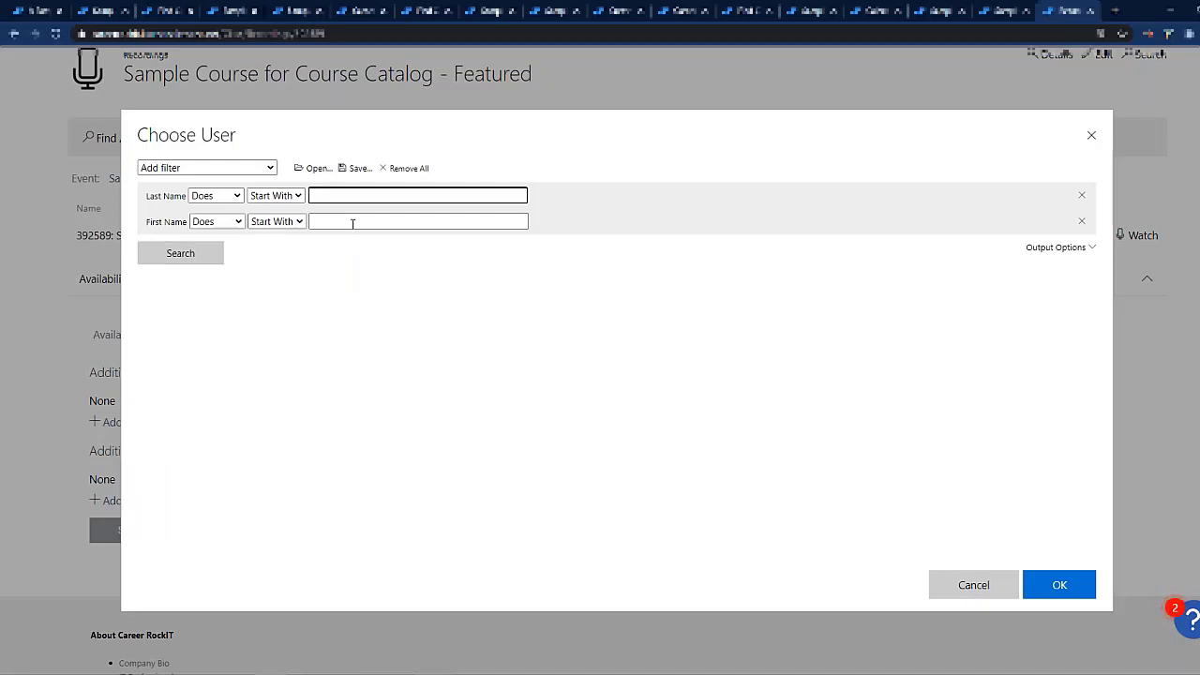
pyautogui.write('jayne')
pyautogui.press('Return')
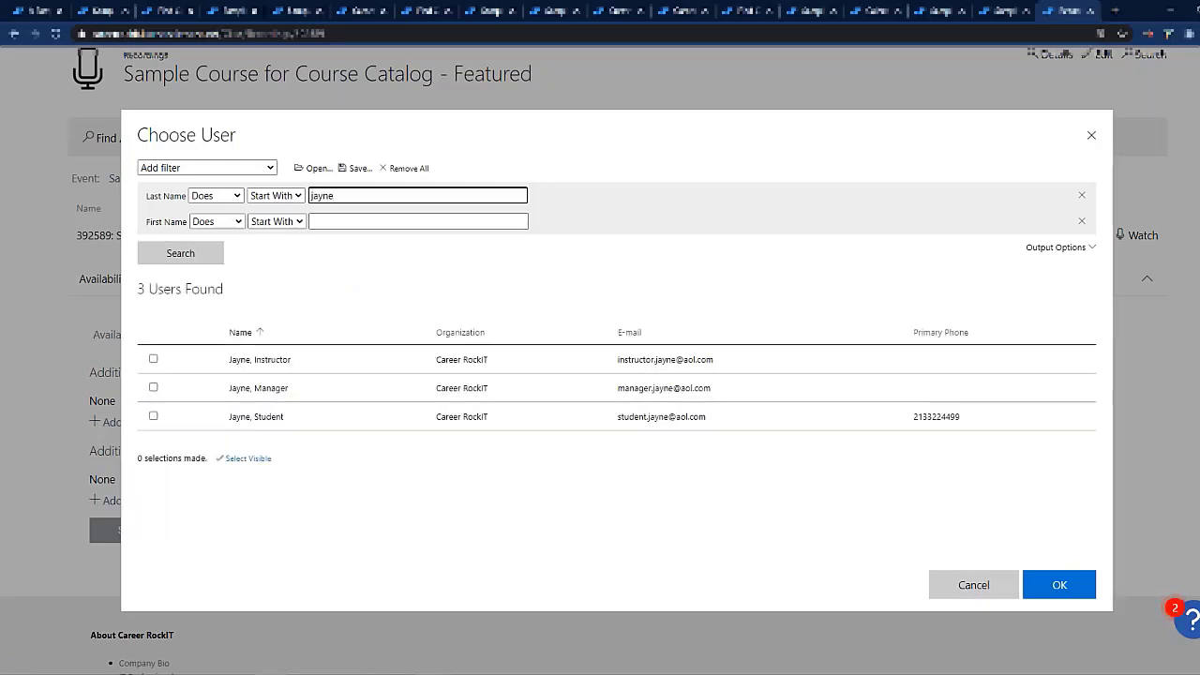
pyautogui.click(465, 388)
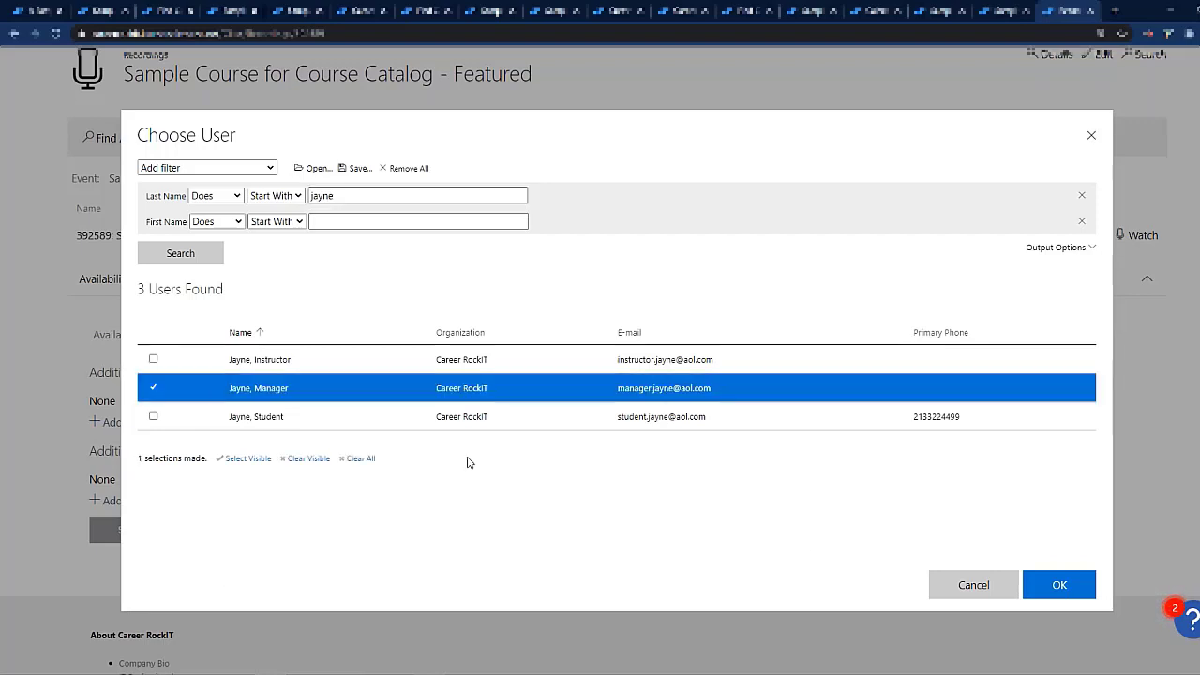
pyautogui.click(1058, 586)
pyautogui.click(120, 581)
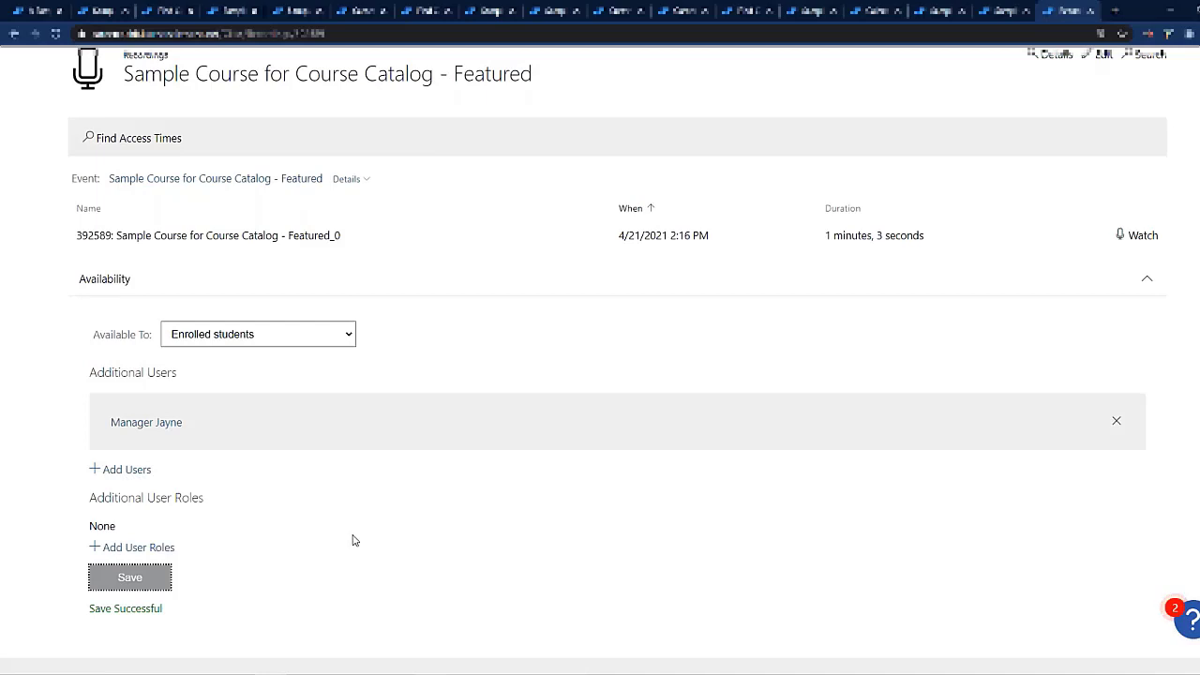
# Step: Open the added manager's user profile and view the recordings listed on the transcript
pyautogui.click(145, 423)
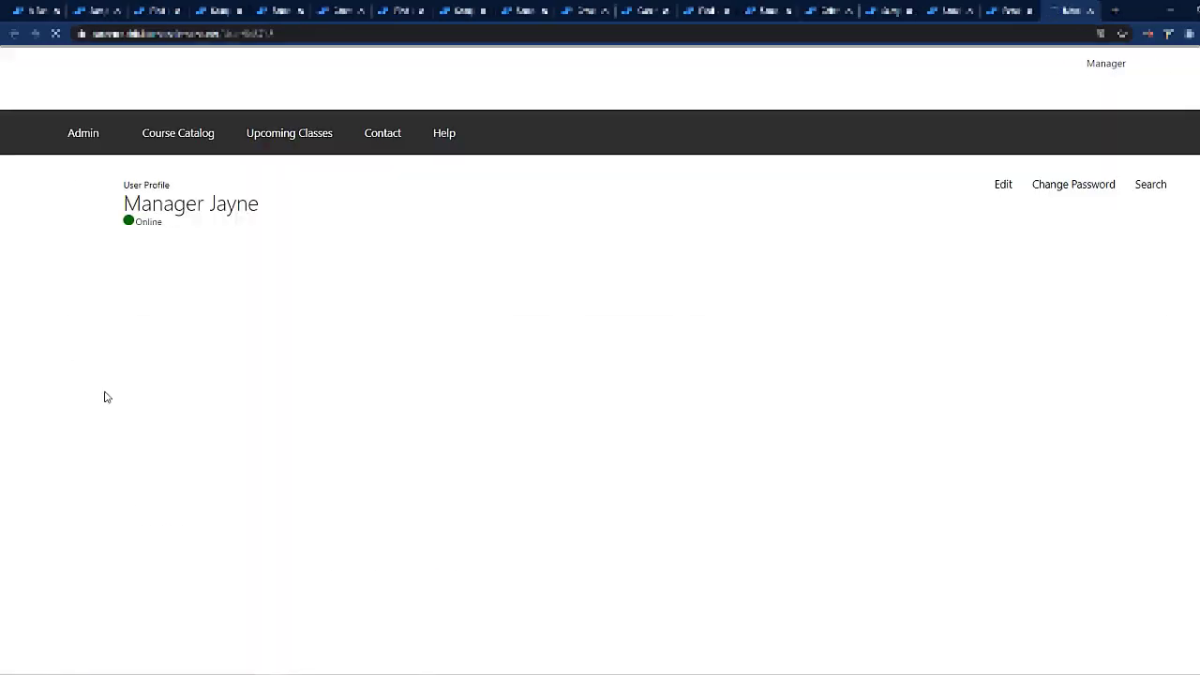
pyautogui.click(210, 279)
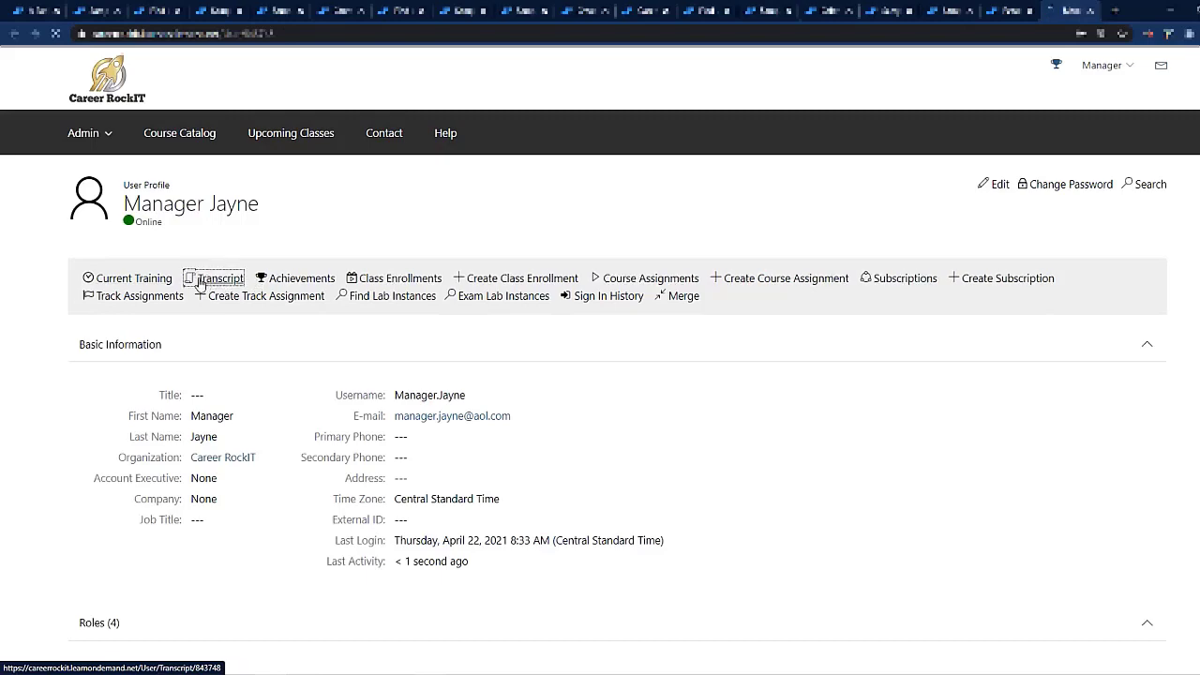
pyautogui.scroll(-5, 195, 282)
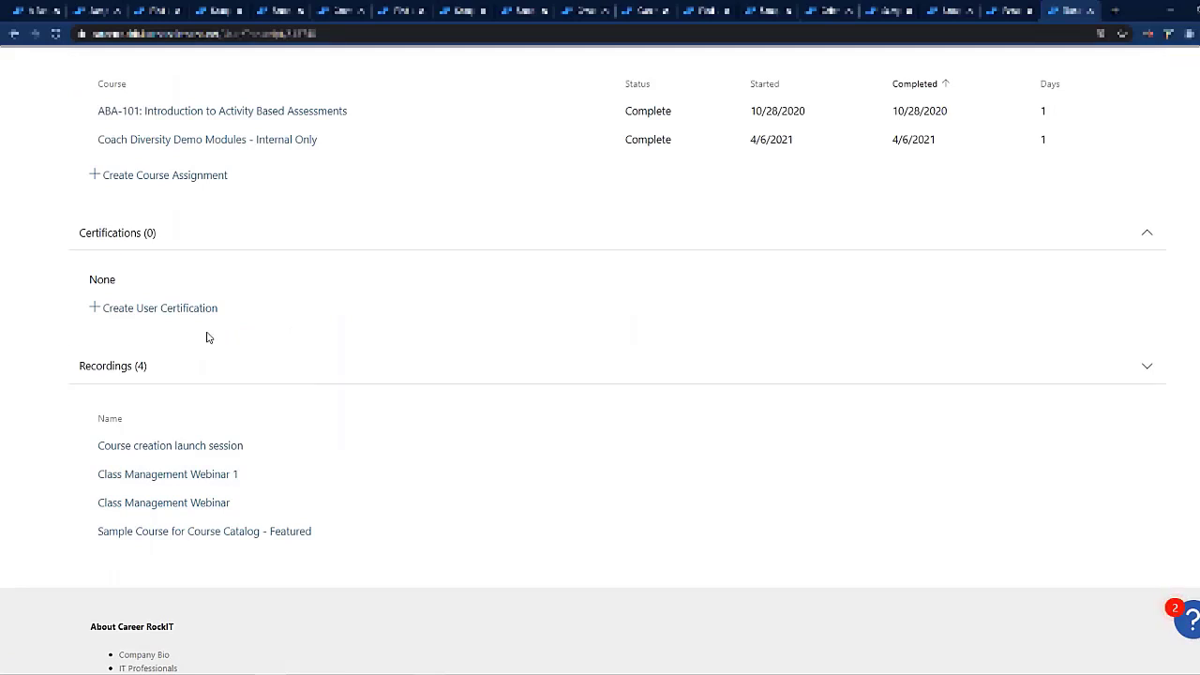
pyautogui.scroll(5, 208, 338)
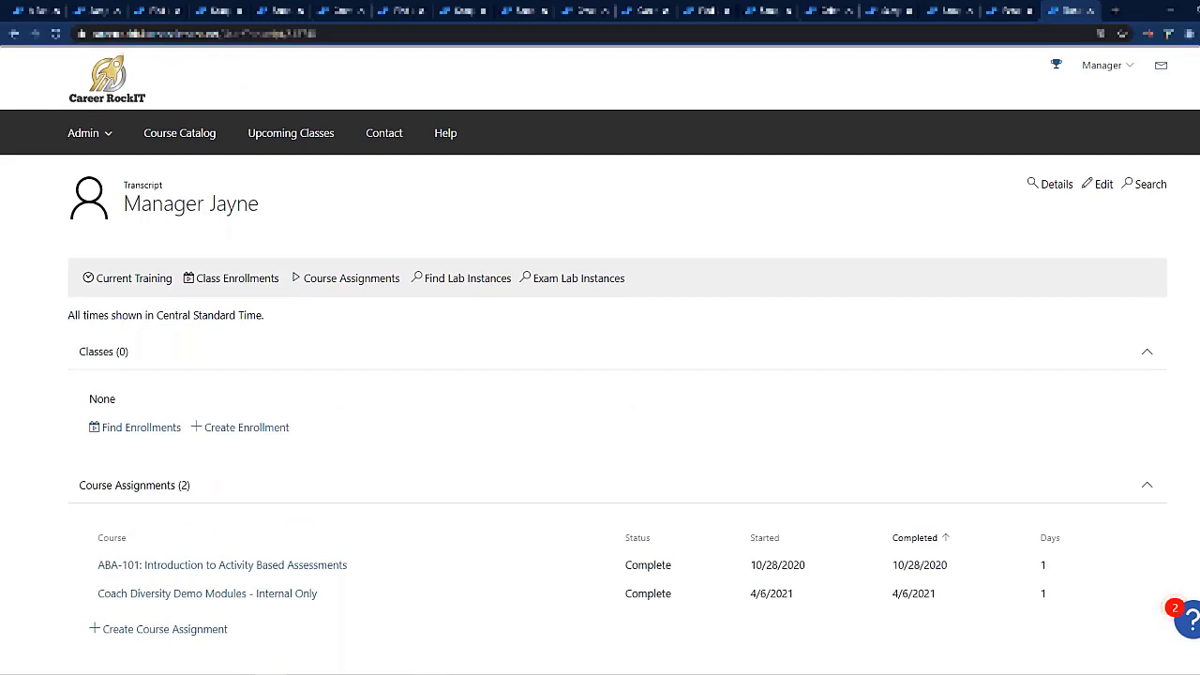
# Step: Return to the sample course's advanced settings and examine the Course assignment requires valid subscription and Allow Anonymous Access To Course Details Page options
pyautogui.click(42, 12)
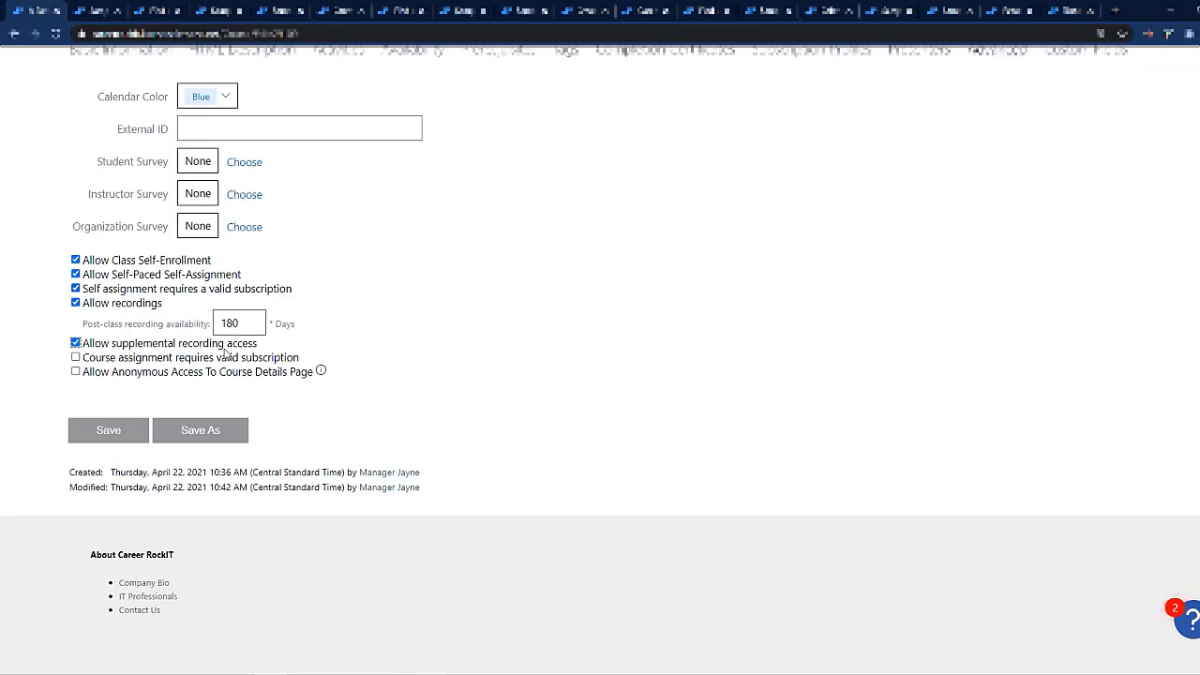
pyautogui.moveTo(223, 359); pyautogui.dragTo(86, 364)
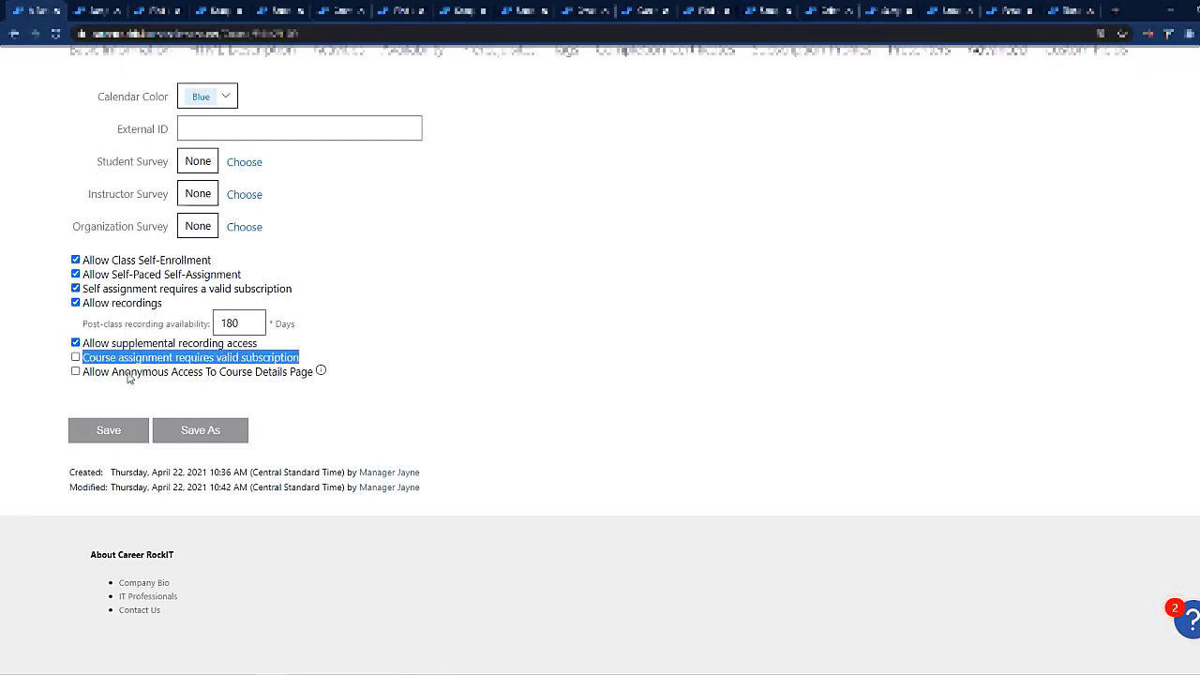
pyautogui.click(255, 390)
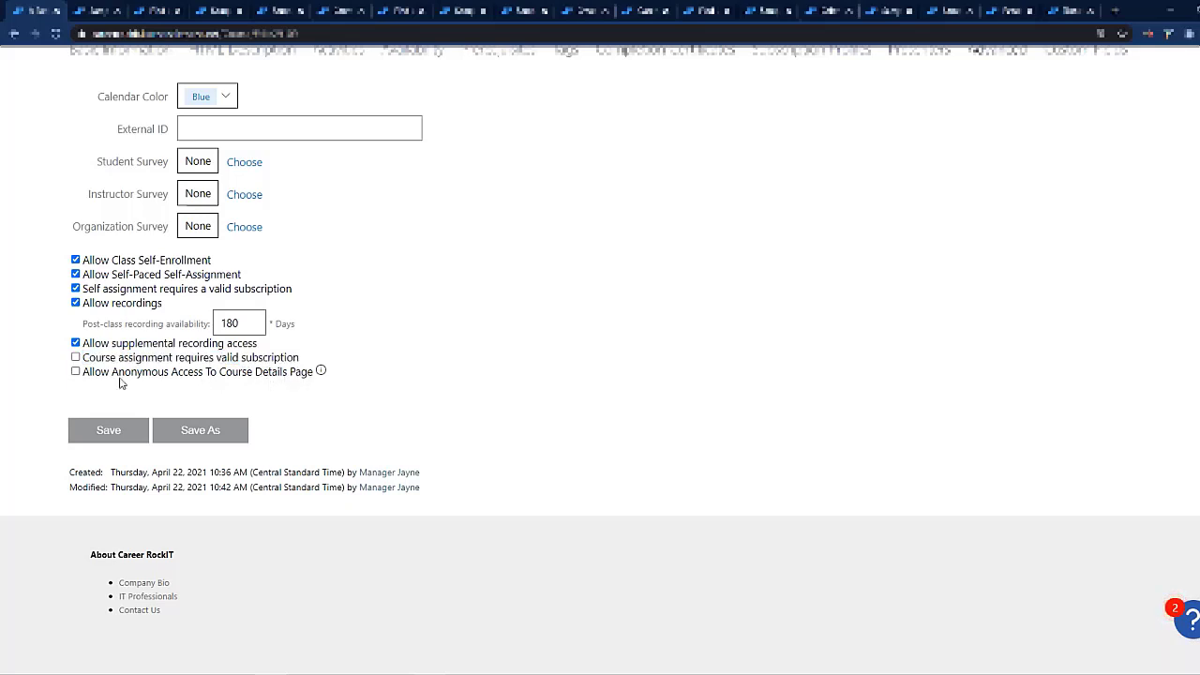
pyautogui.moveTo(87, 372); pyautogui.dragTo(187, 388)
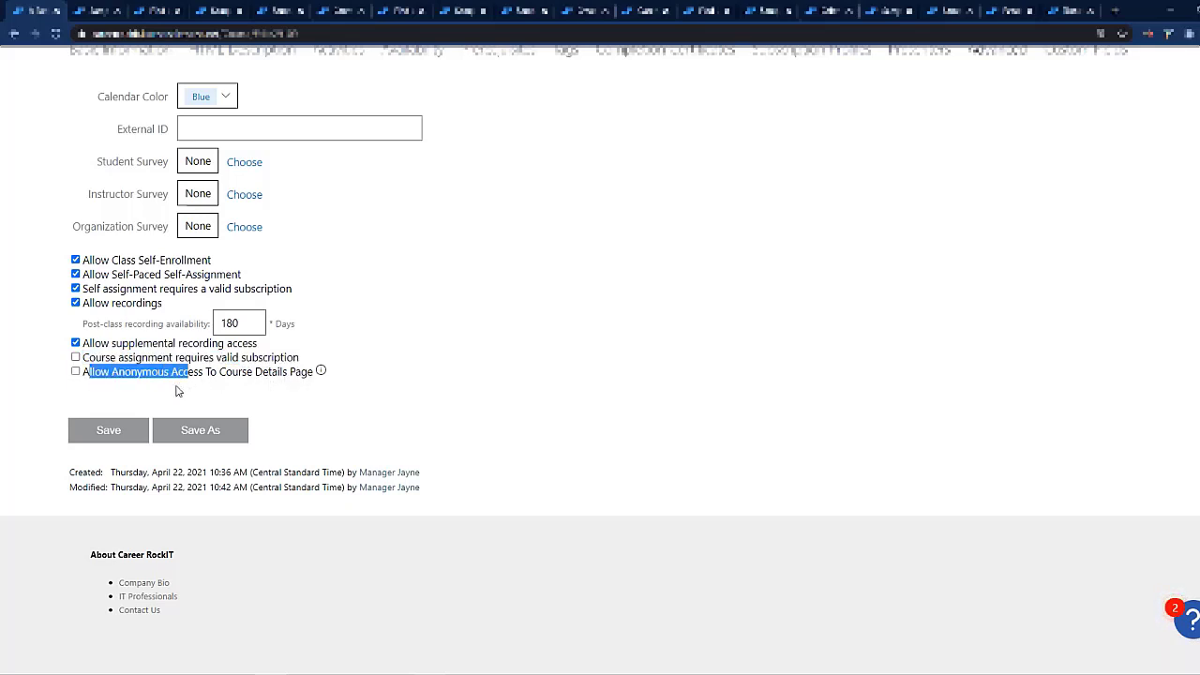
pyautogui.moveTo(82, 372); pyautogui.dragTo(322, 389)
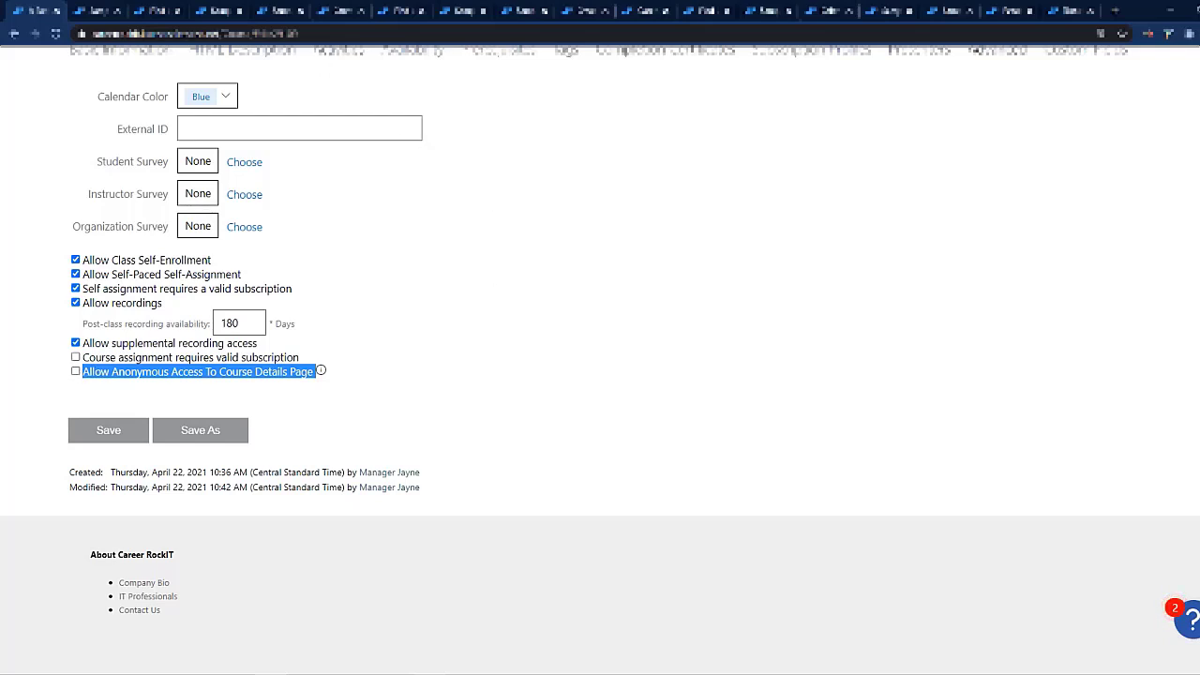
pyautogui.click(315, 34)
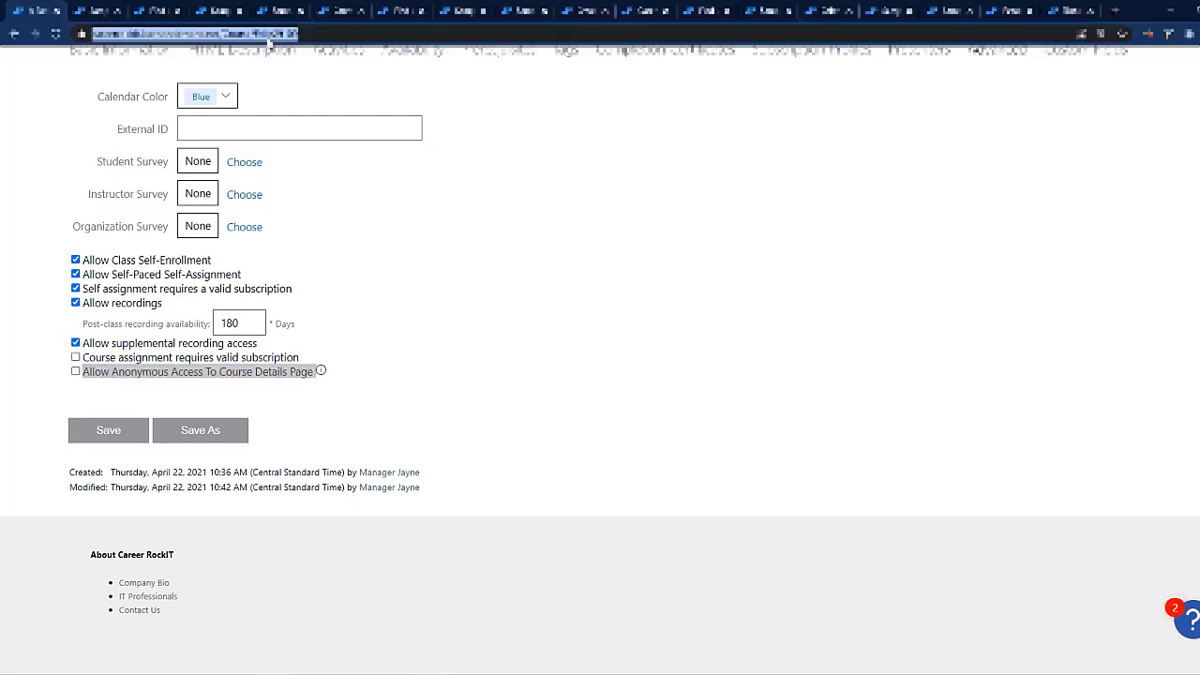
pyautogui.click(401, 303)
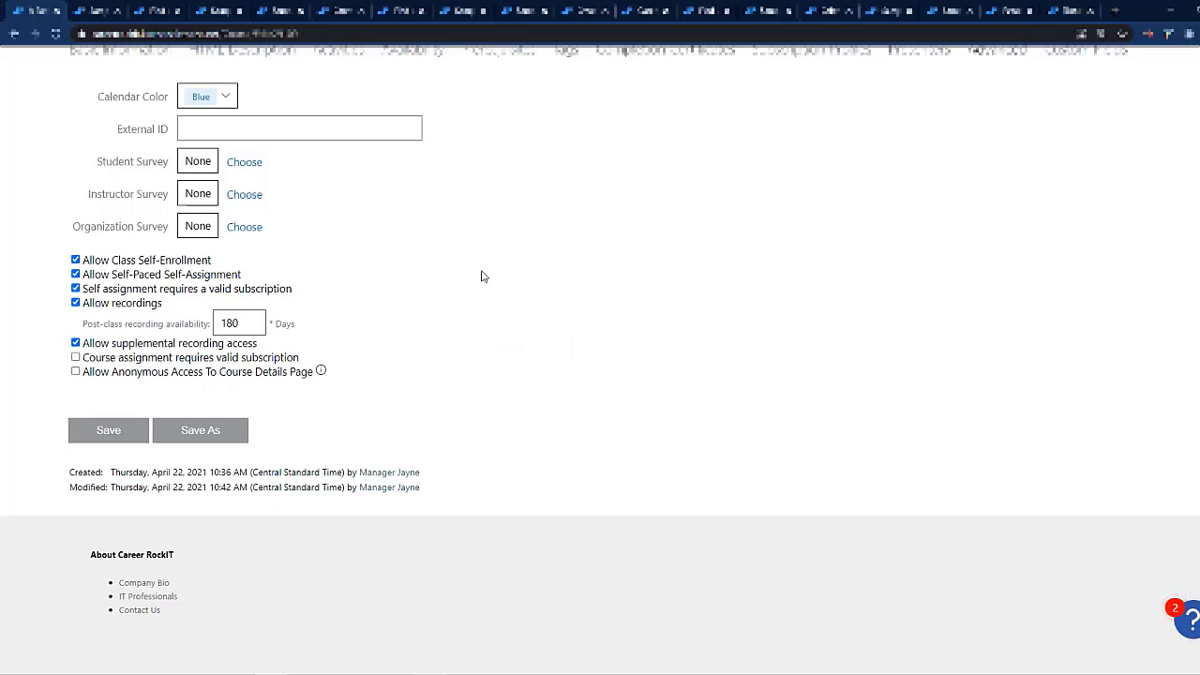
# Step: Open the details of A Sample Course for Course Creation Webinar and review its course profile
pyautogui.scroll(1, 479, 272)
pyautogui.scroll(2, 478, 271)
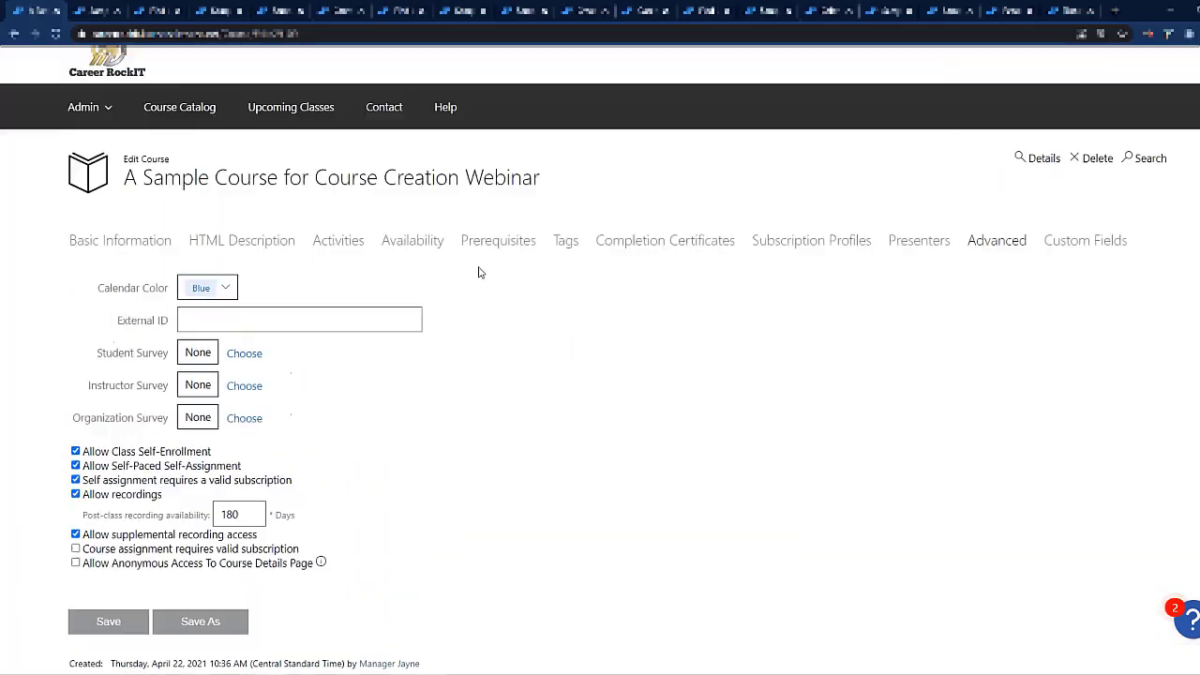
pyautogui.click(1041, 161)
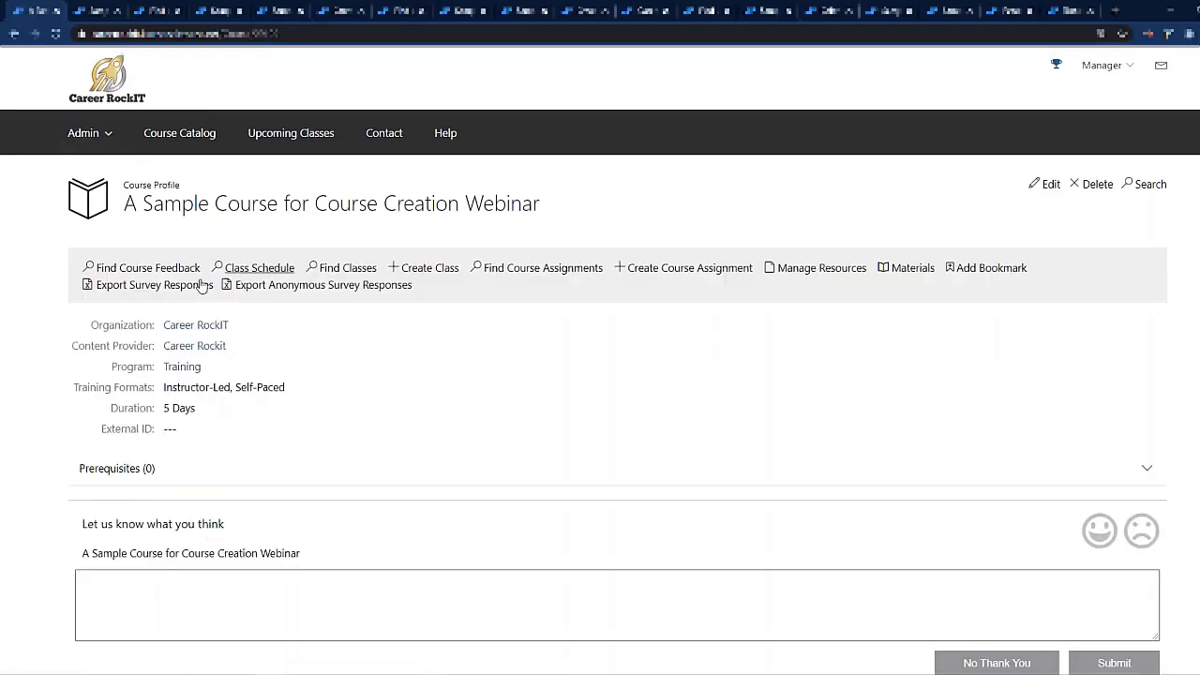
pyautogui.scroll(-1, 348, 429)
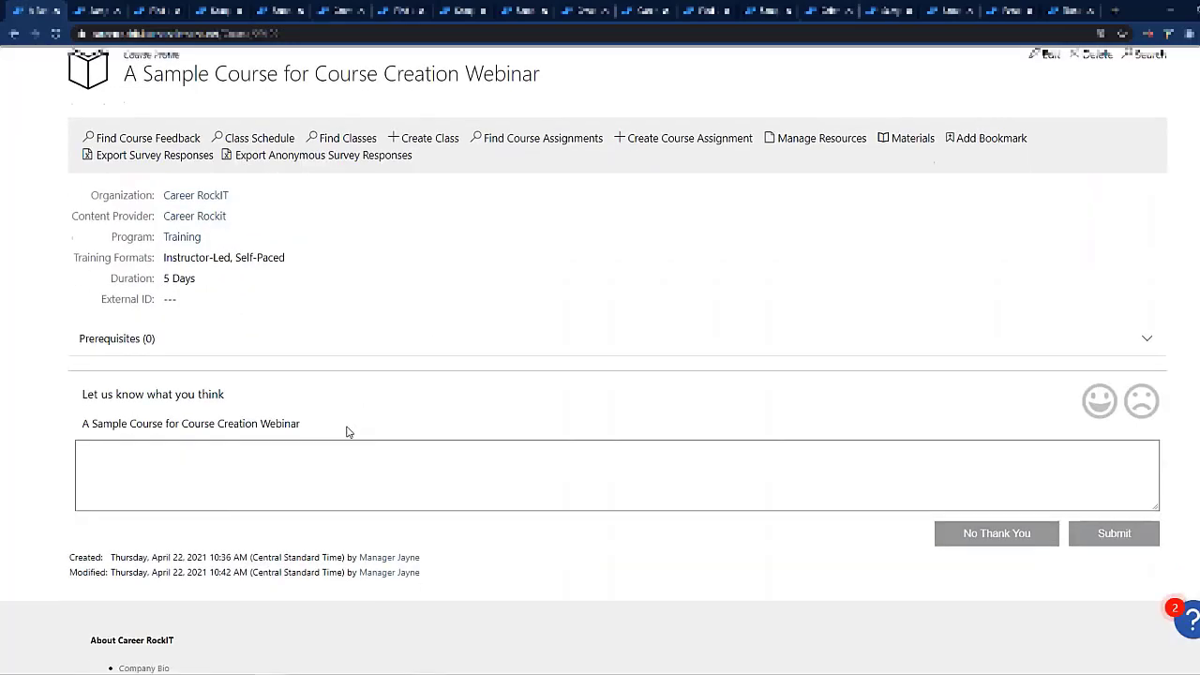
pyautogui.scroll(1, 348, 430)
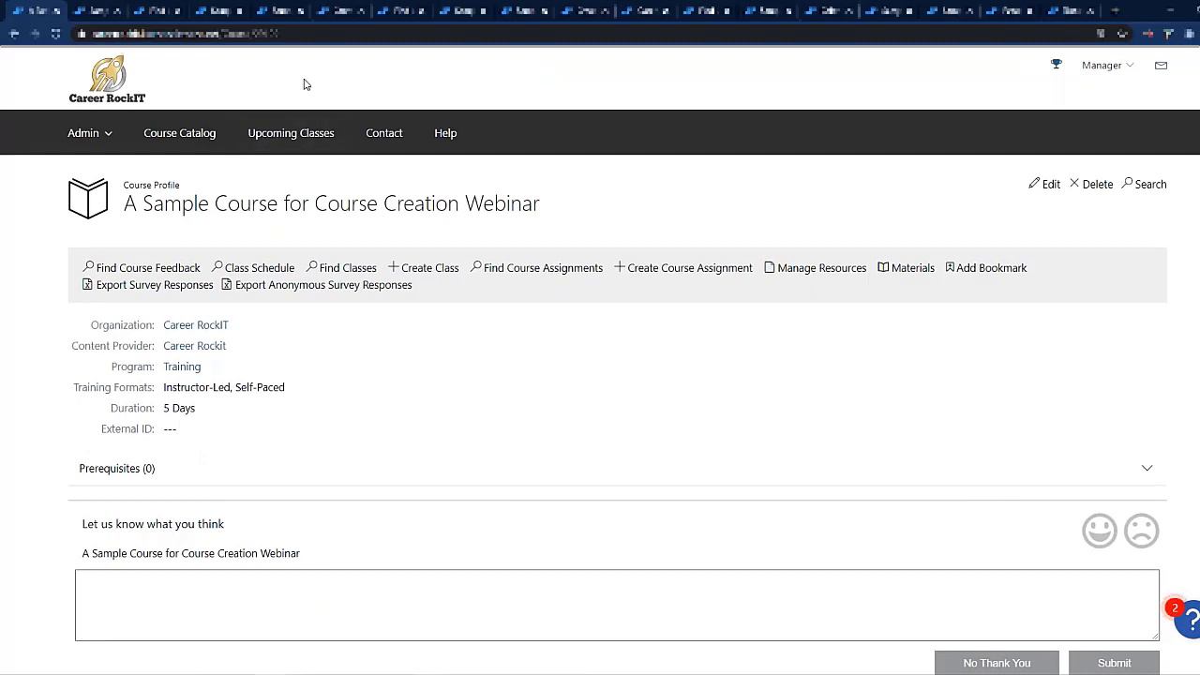